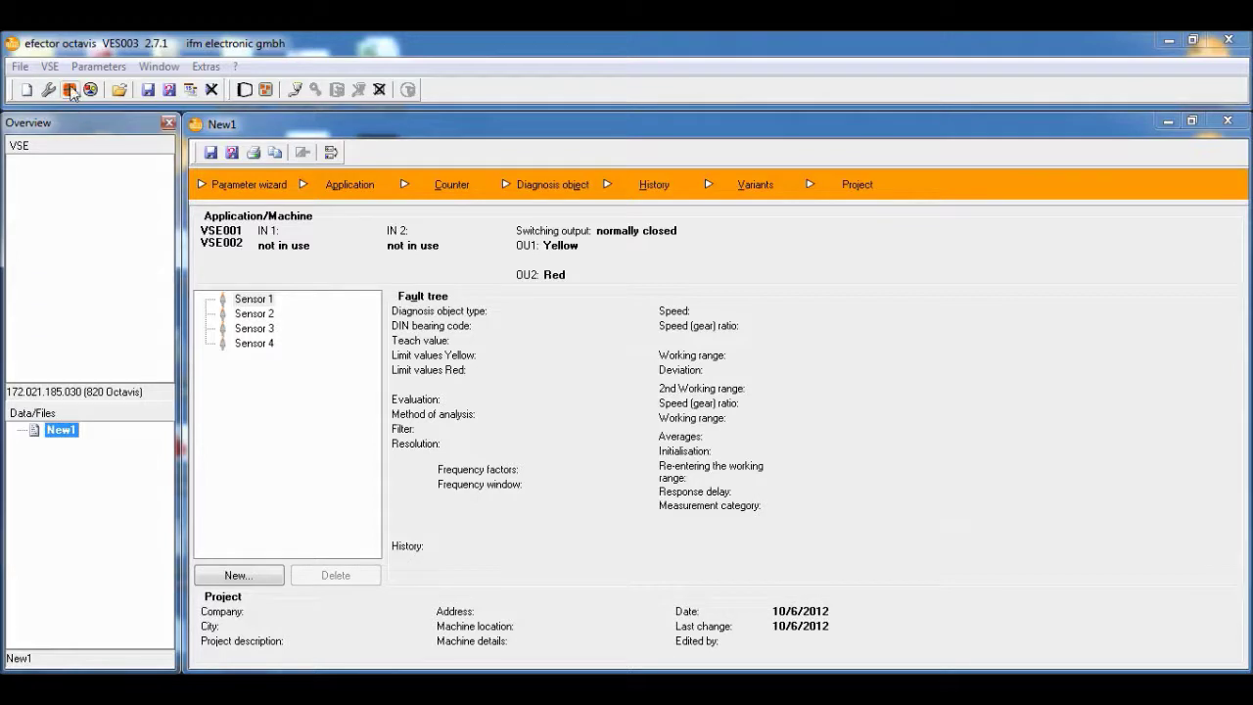
Create a new VSE connection using the static IP address 192.168.000.001 and port 03321.
click(102, 68)
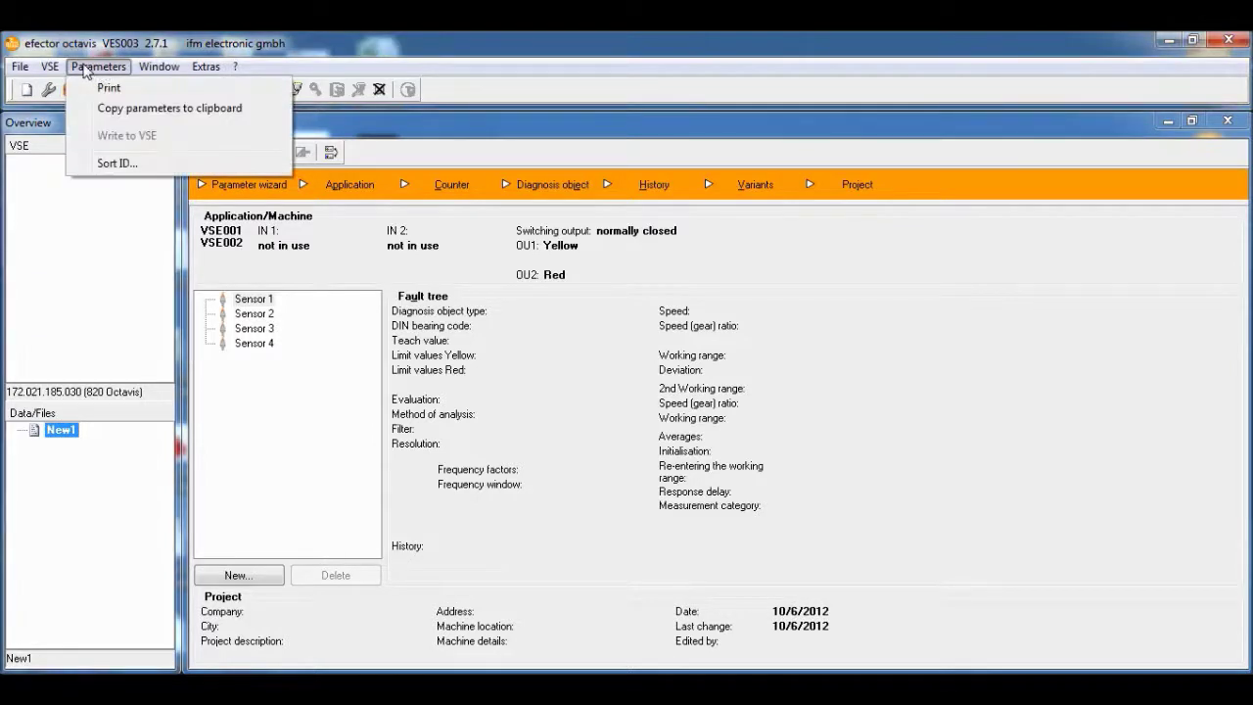
mouse_move(48, 68)
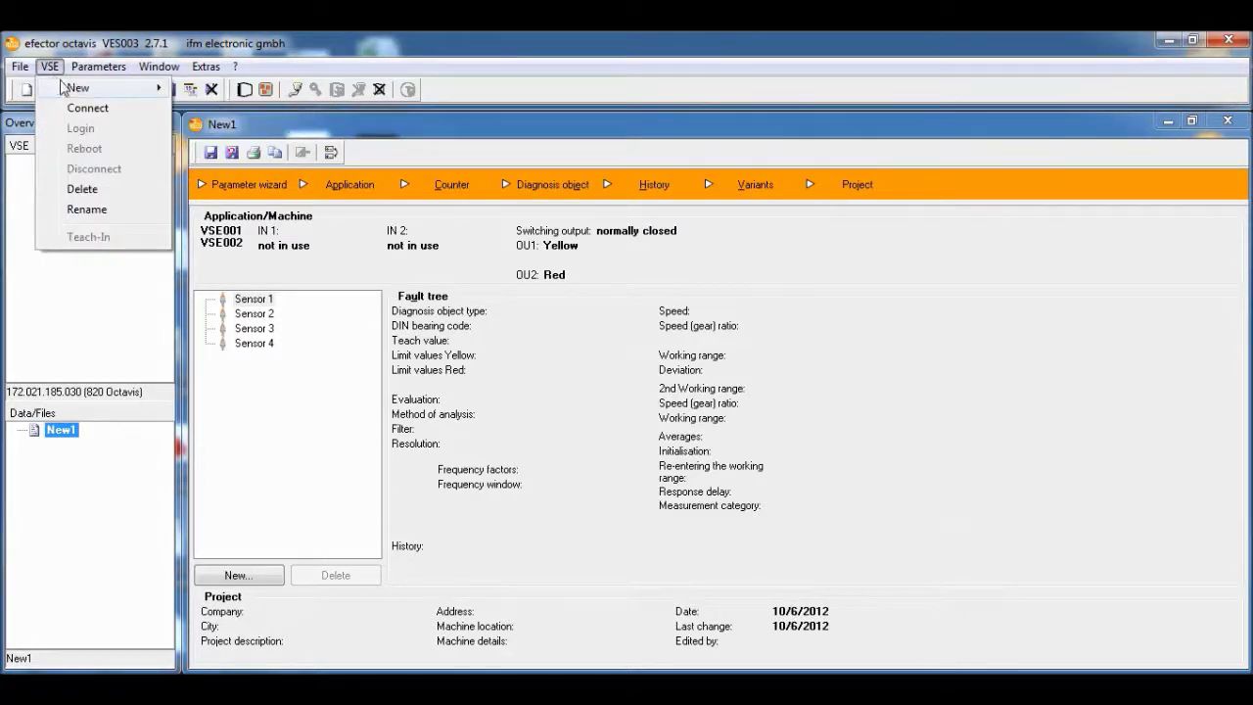
mouse_move(92, 87)
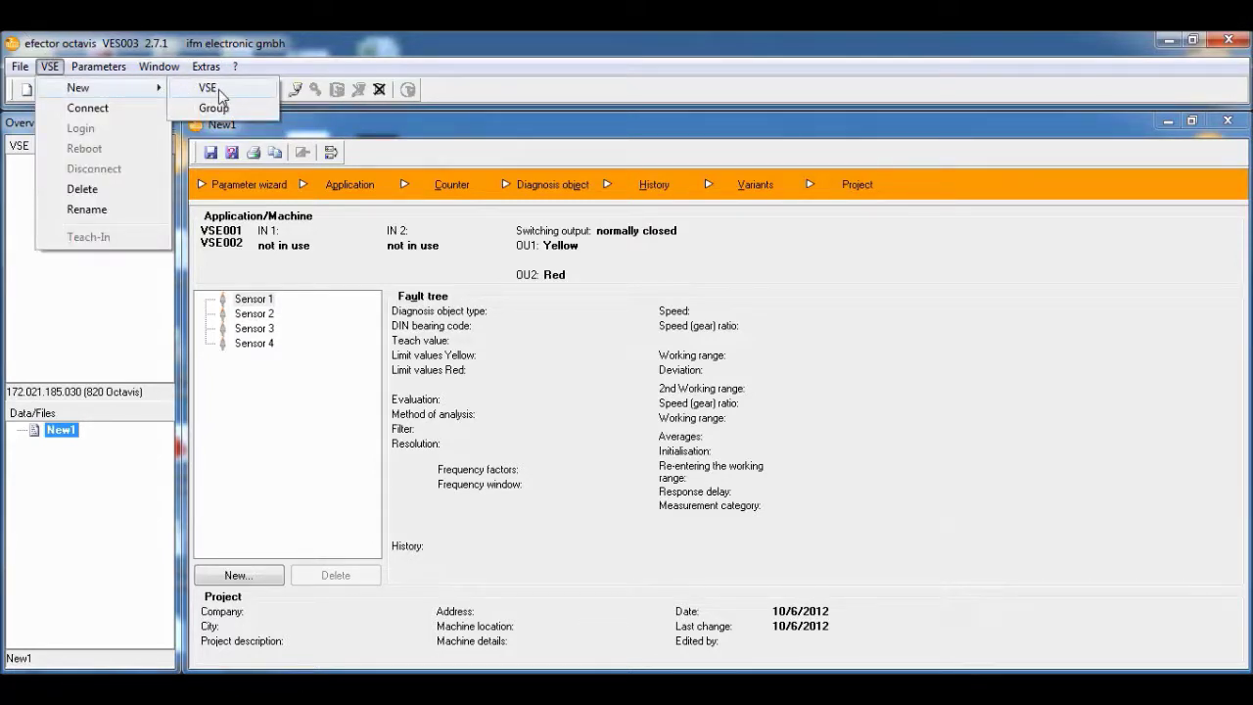
click(218, 89)
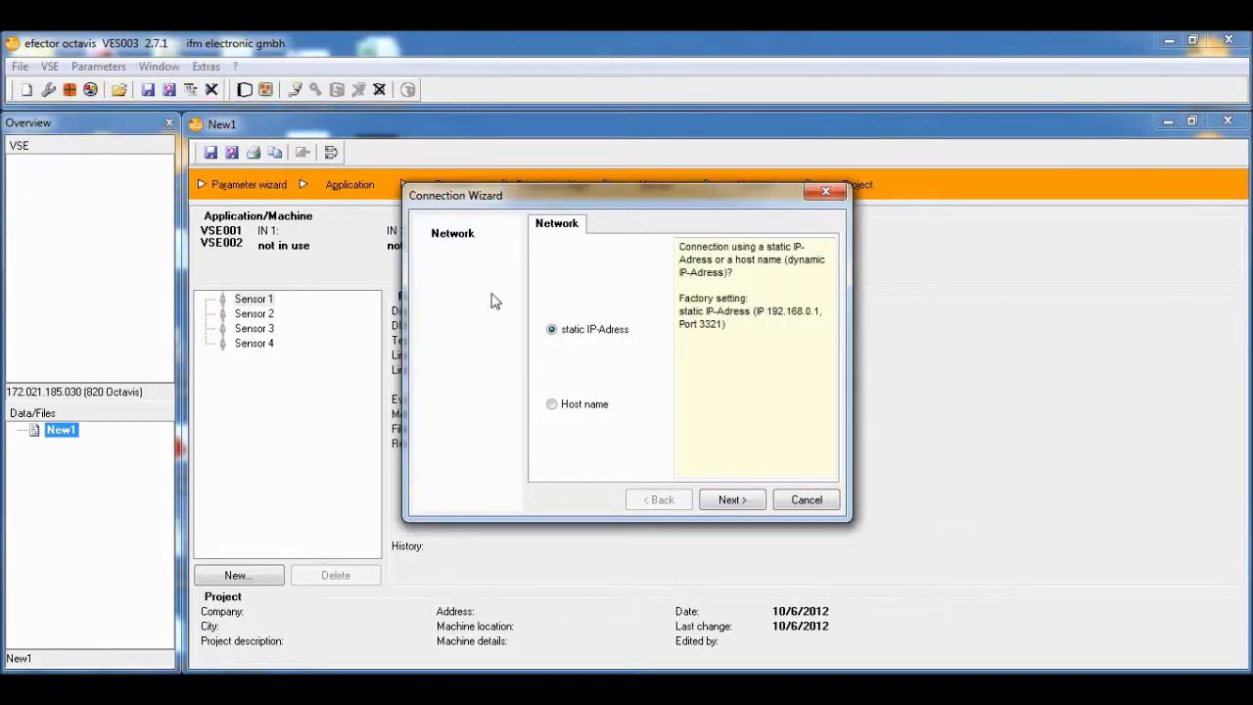
click(729, 499)
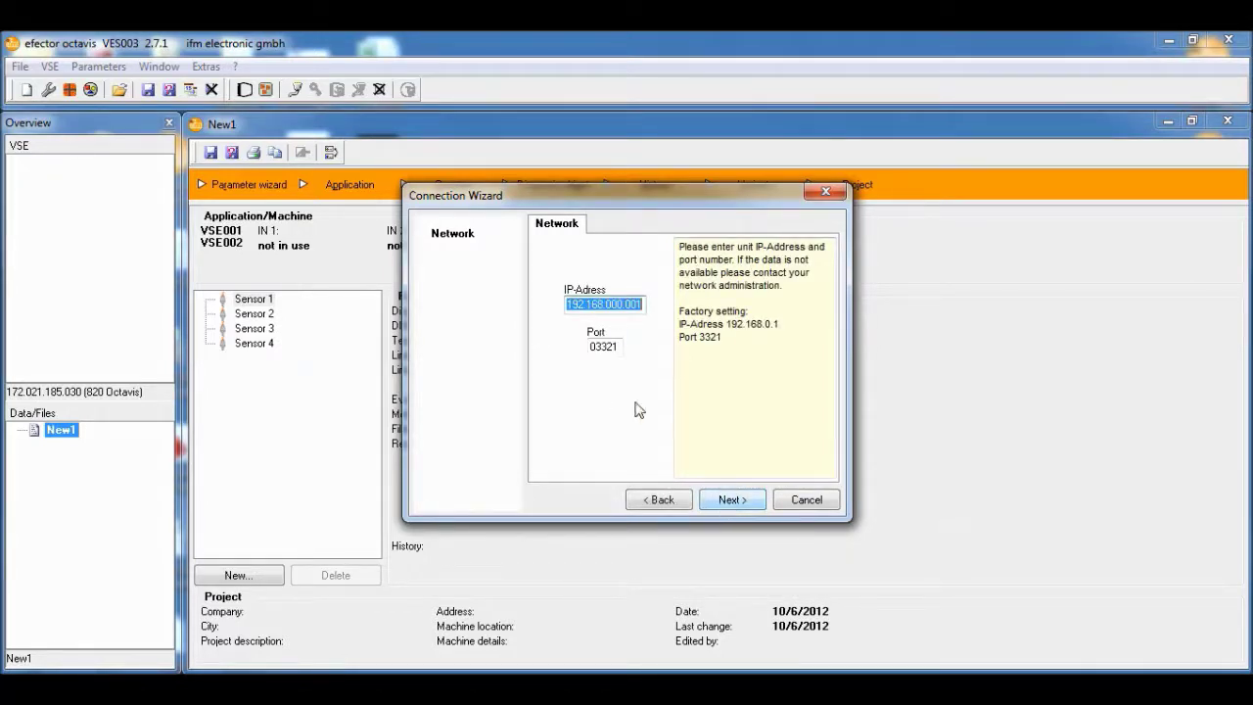
click(644, 304)
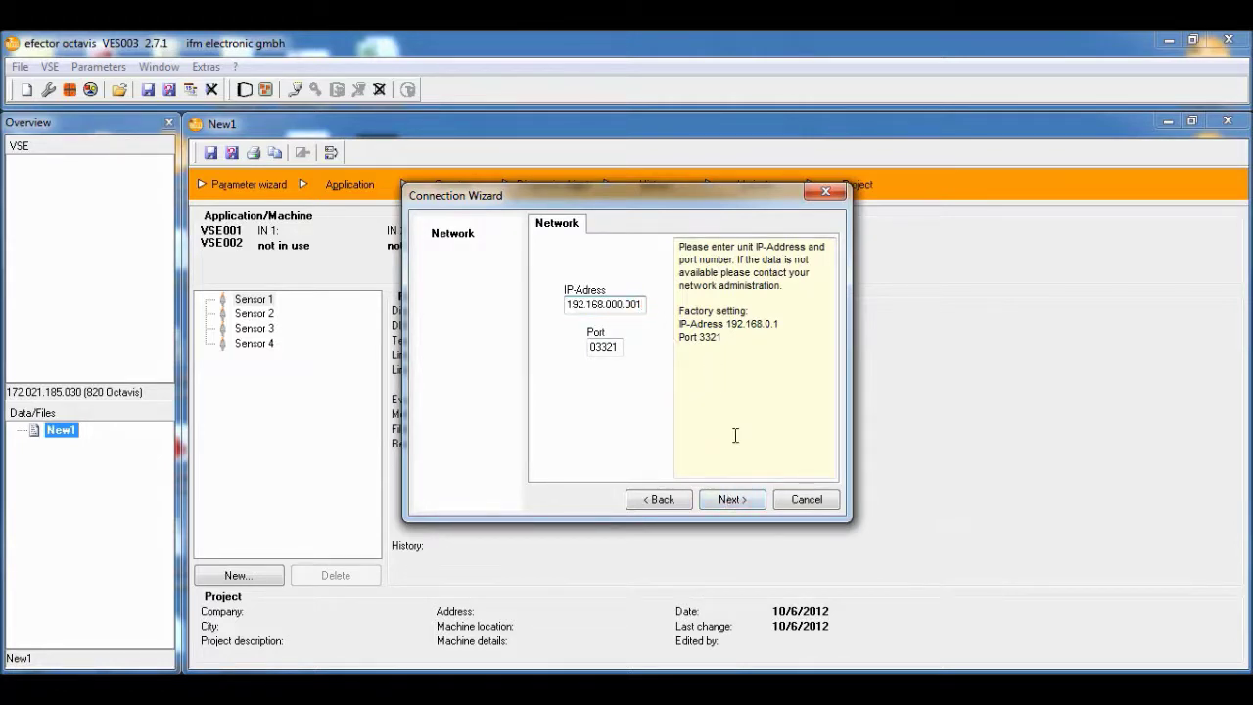
click(745, 501)
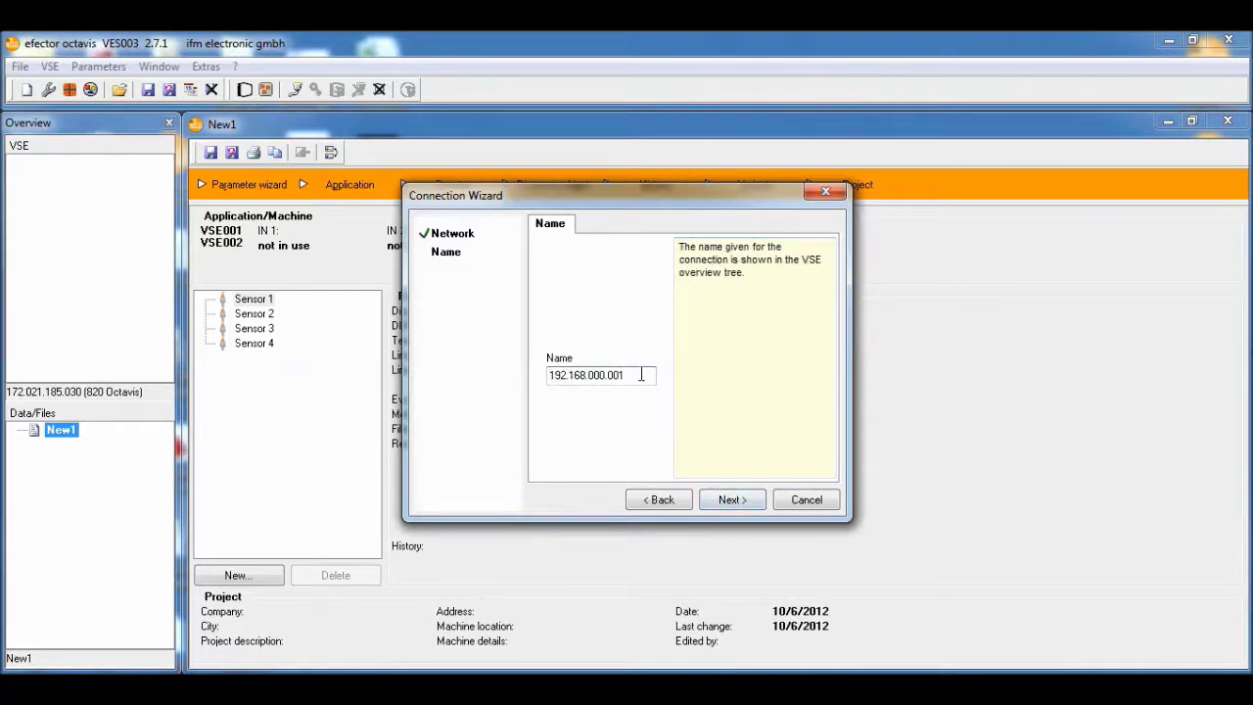
Name the new connection "Octavis Video" and finish its setup with the connect immediately option.
drag(641, 374, 410, 380)
text(Octaiv)
key(BackSpace)
key(BackSpace)
text(vis Video)
click(733, 500)
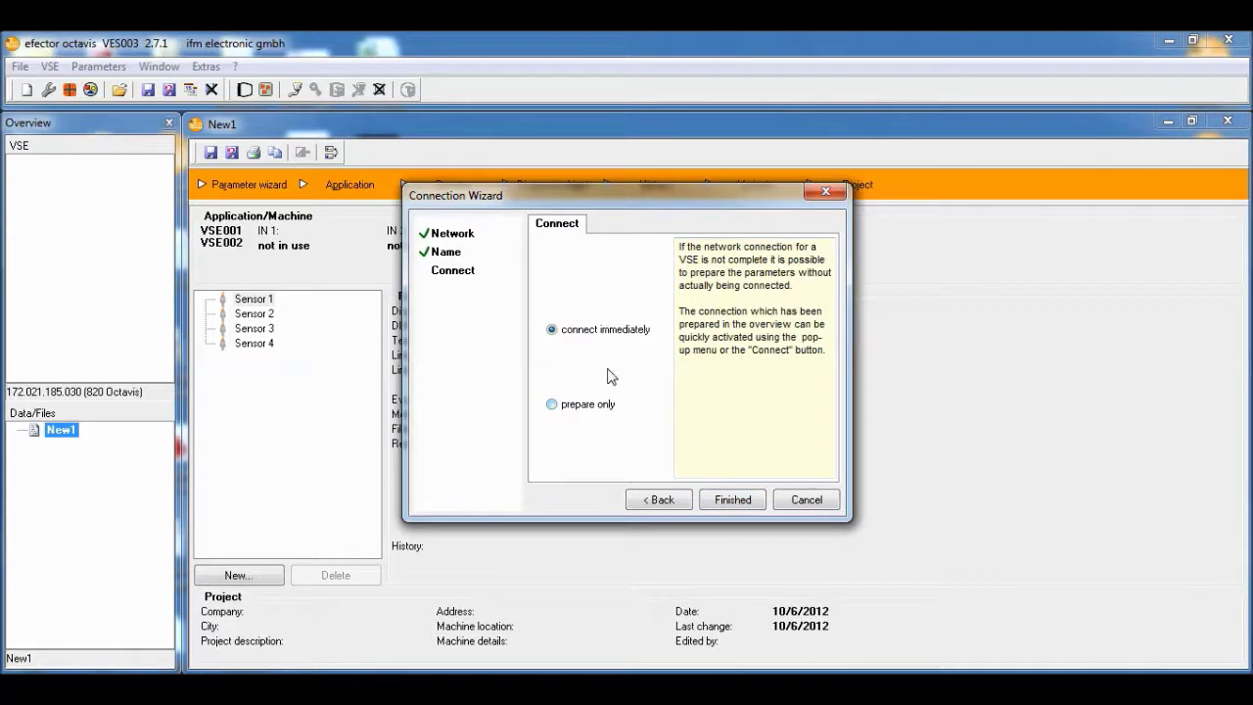
click(733, 502)
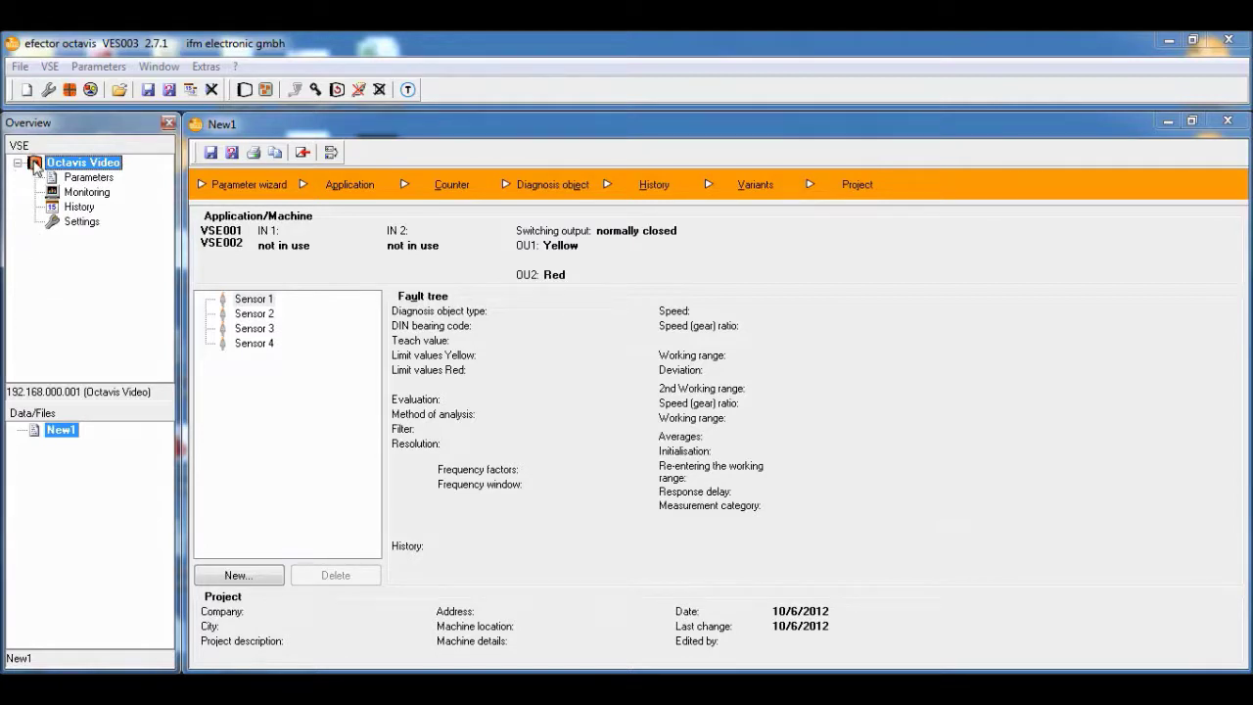
Disconnect the Octavis Video unit and reconnect it from the VSE overview tree.
double_click(34, 162)
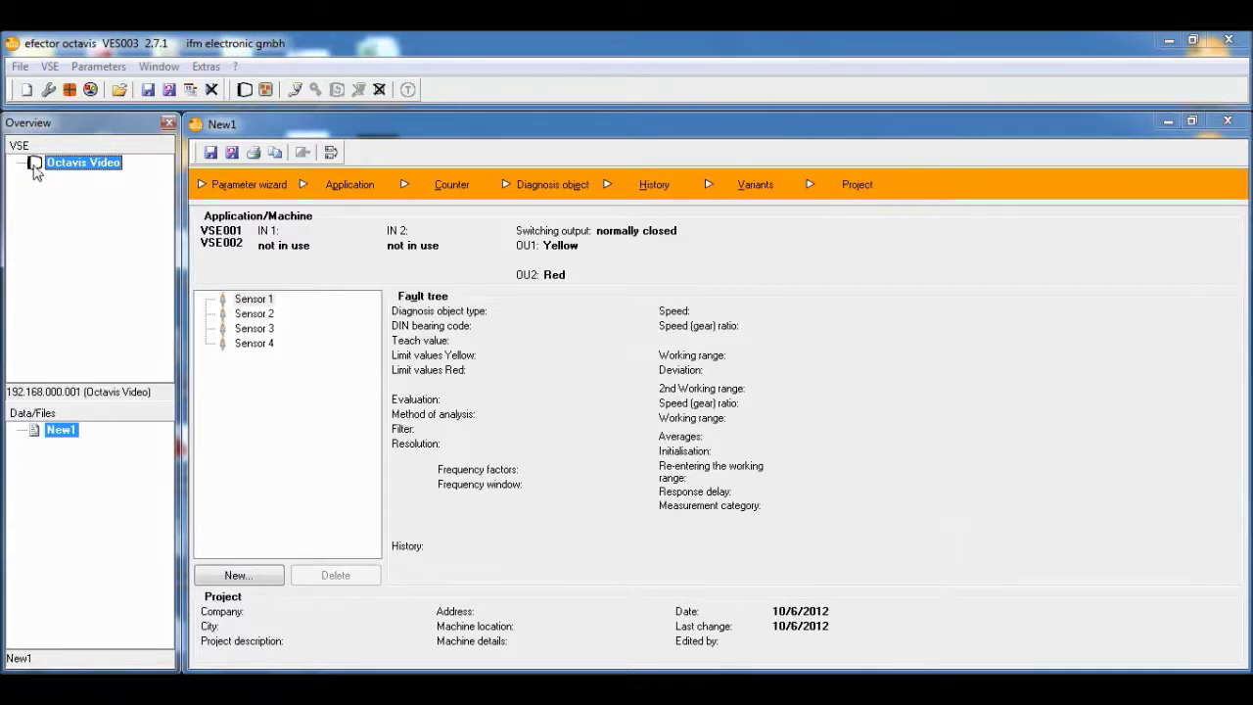
double_click(34, 164)
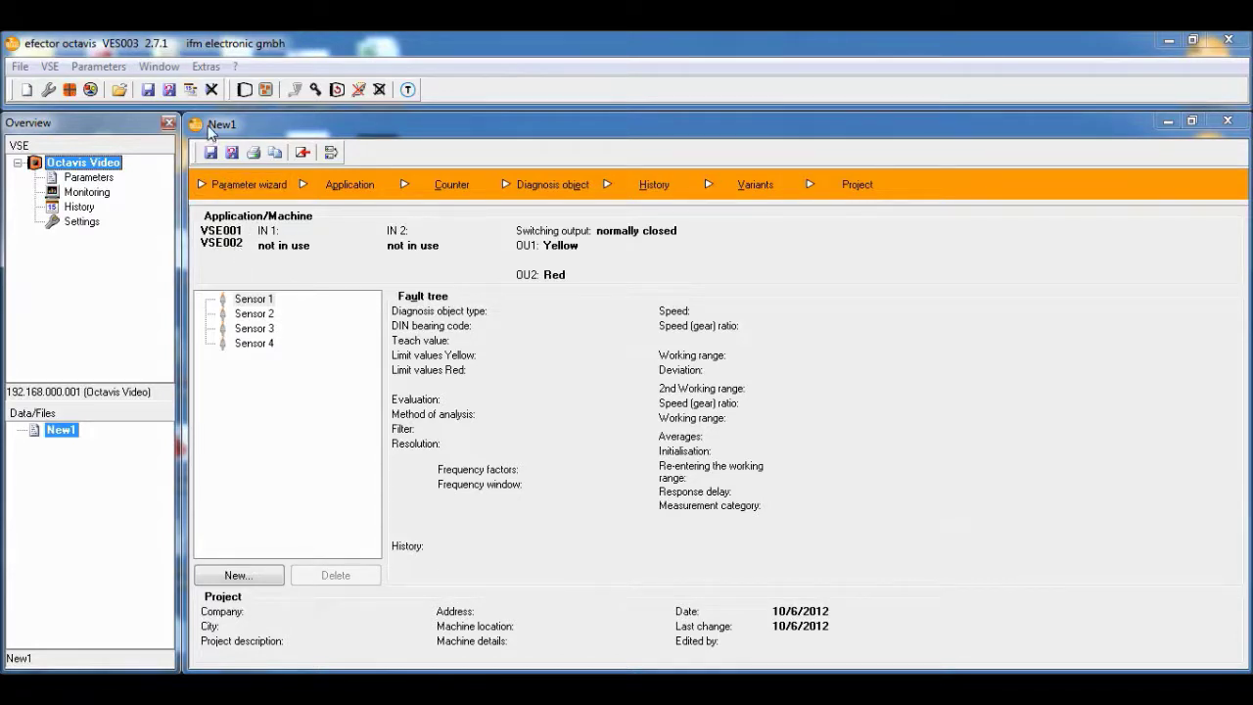
Start the parameter wizard for VSE001/VSE002, keep IN 1 and IN 2 not in use, and continue to the diagnosis objects.
click(244, 192)
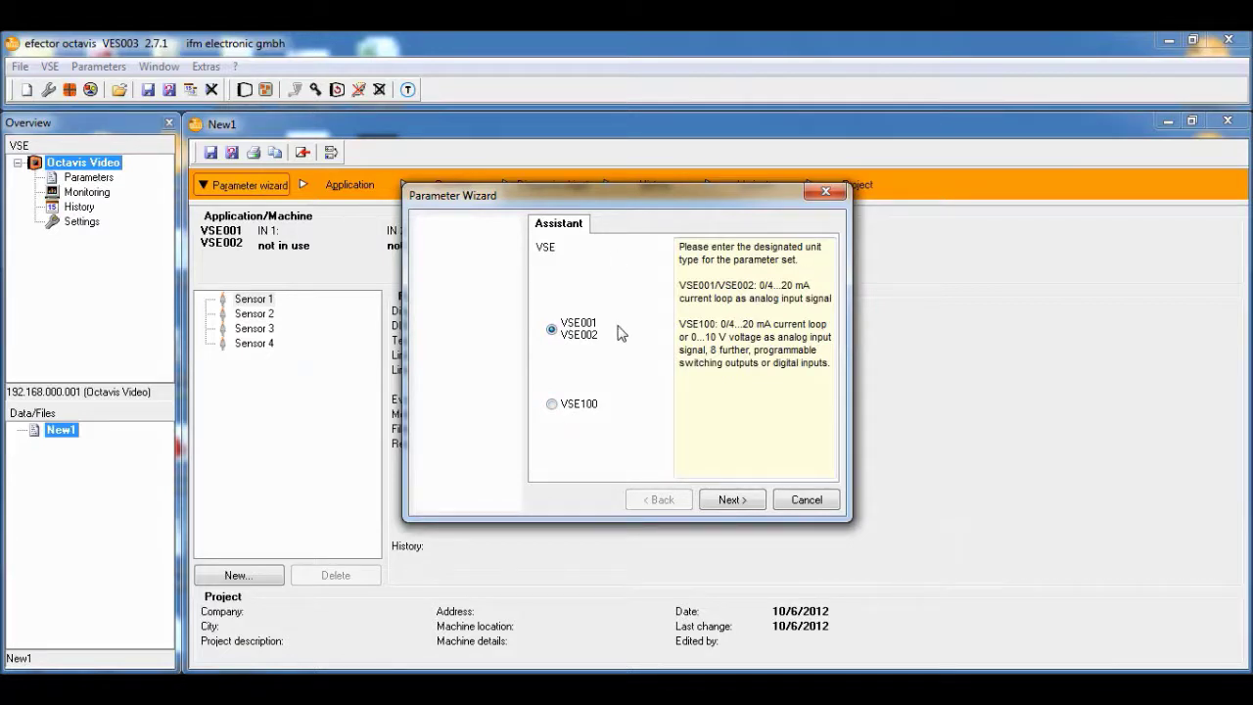
click(744, 501)
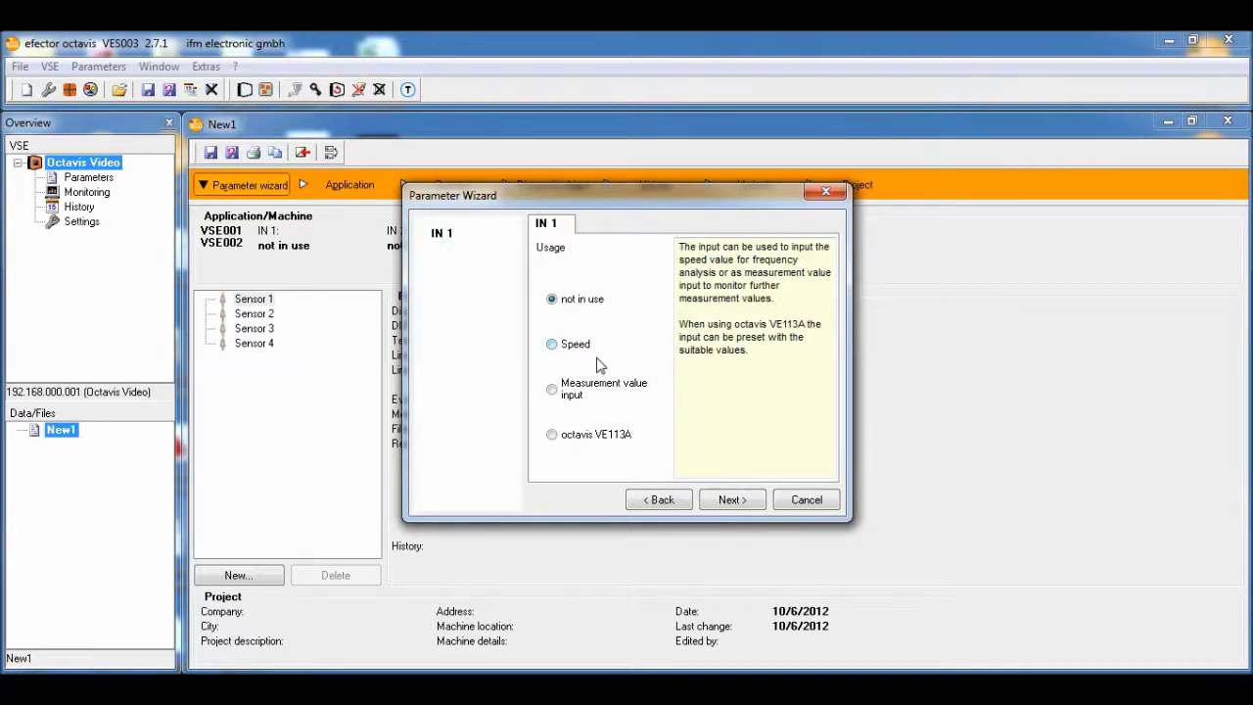
click(750, 509)
click(749, 501)
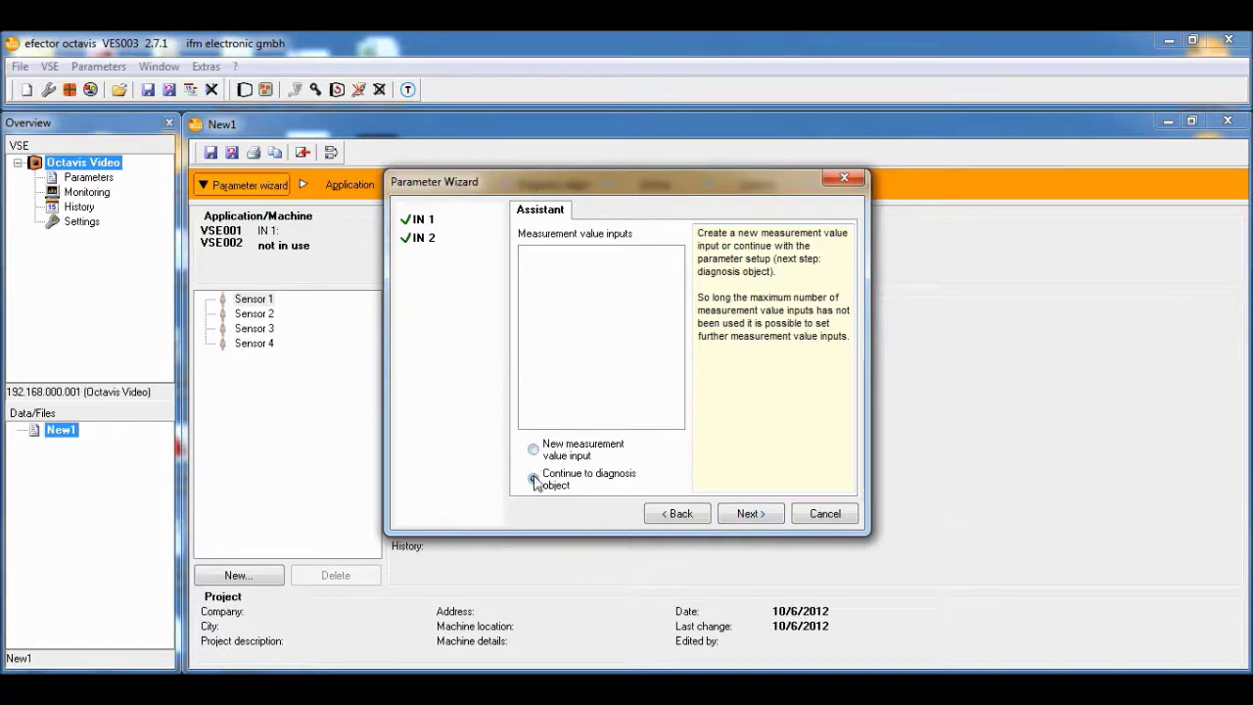
click(736, 519)
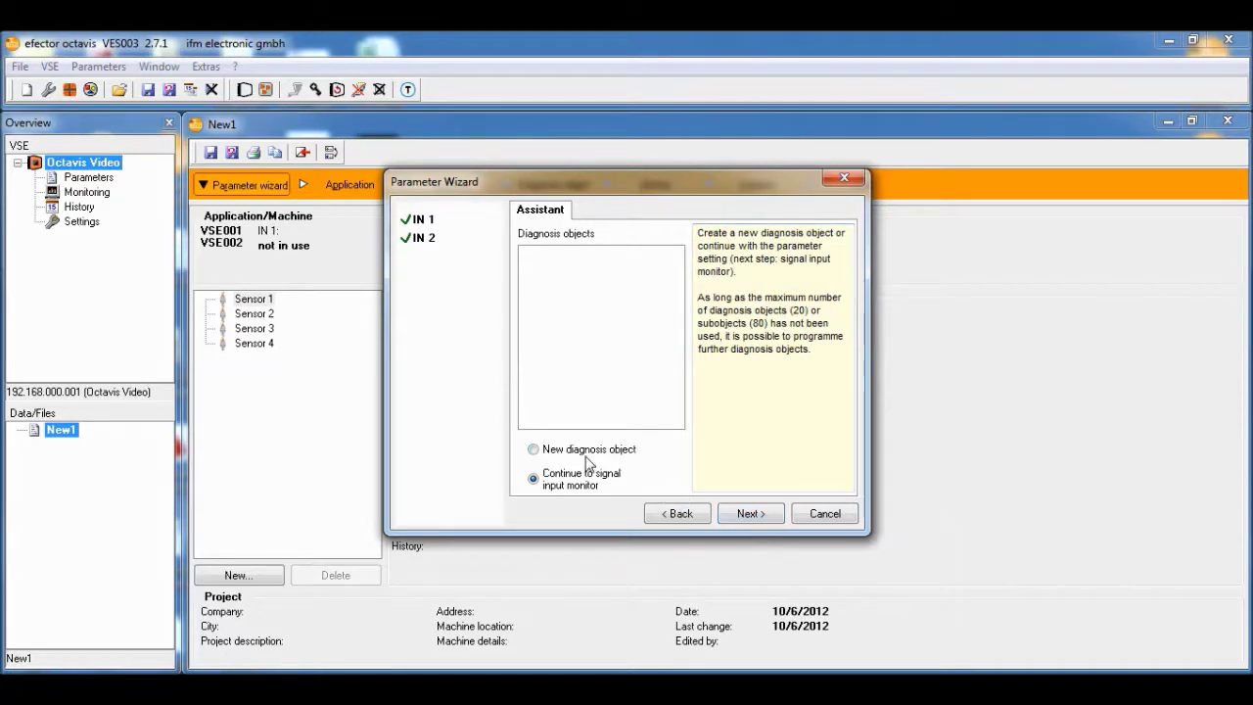
Add a new diagnosis object on Sensor 1 and describe it as "Unbalance".
click(532, 449)
click(752, 518)
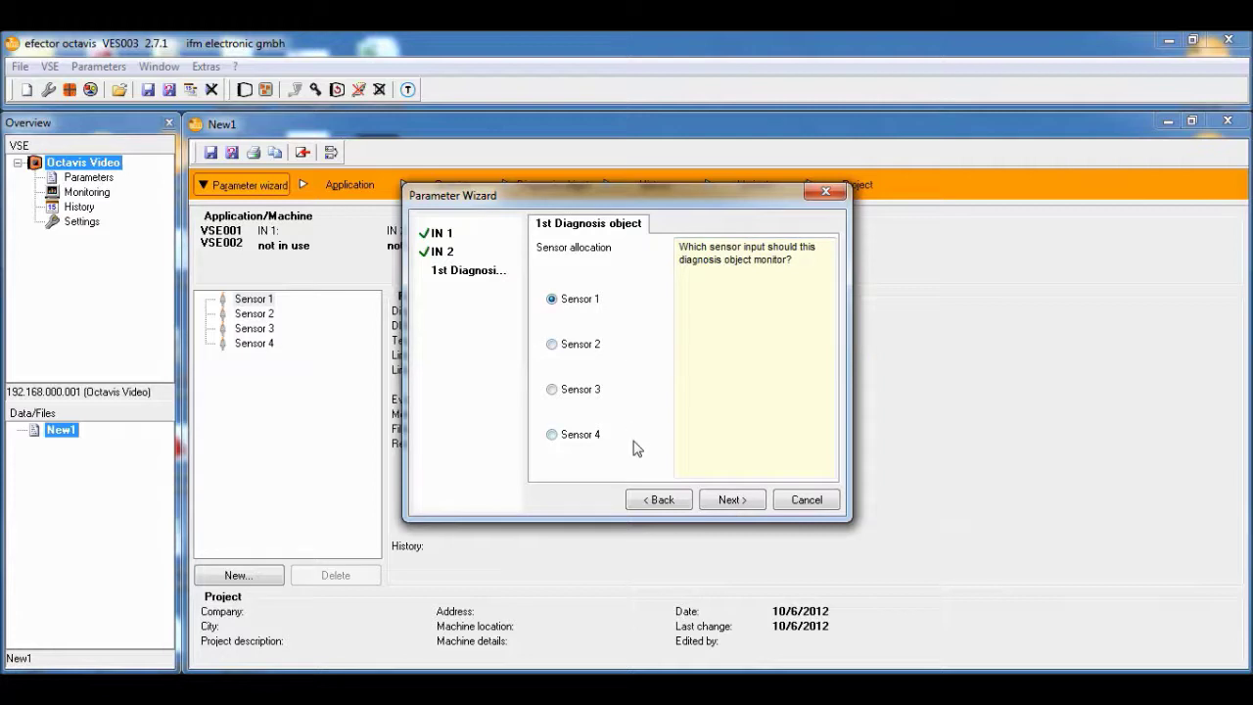
click(726, 501)
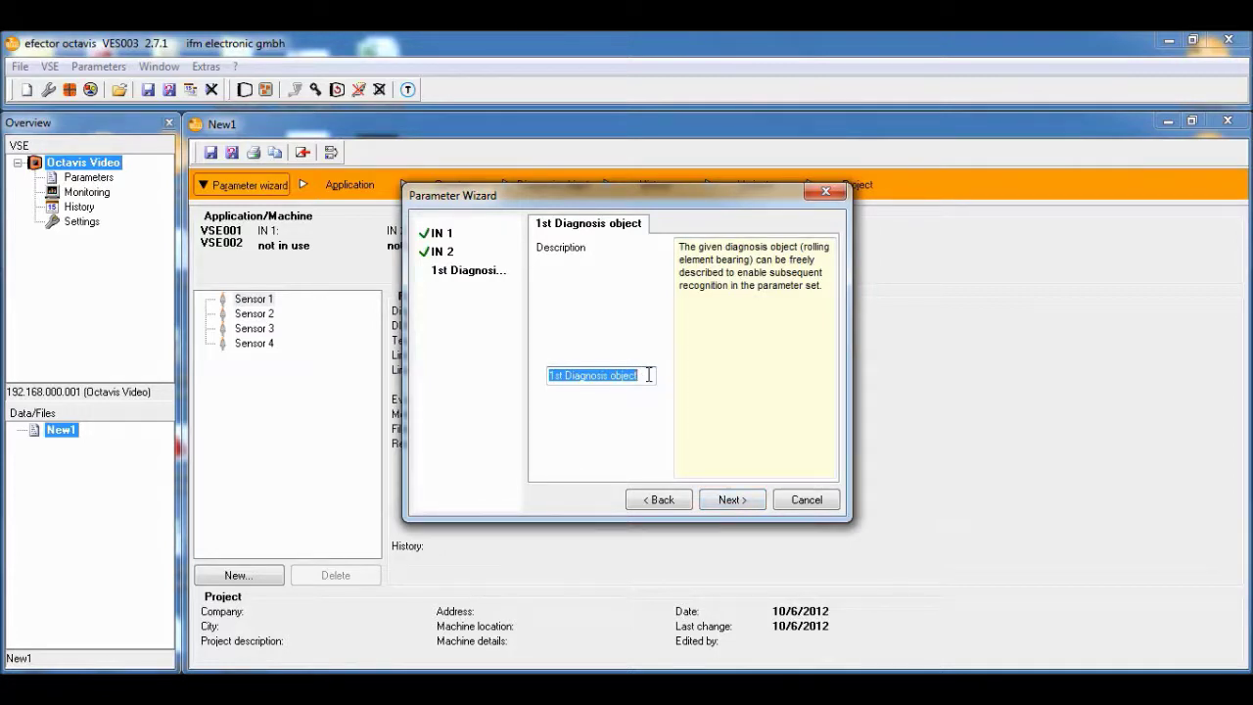
text(Unbalance)
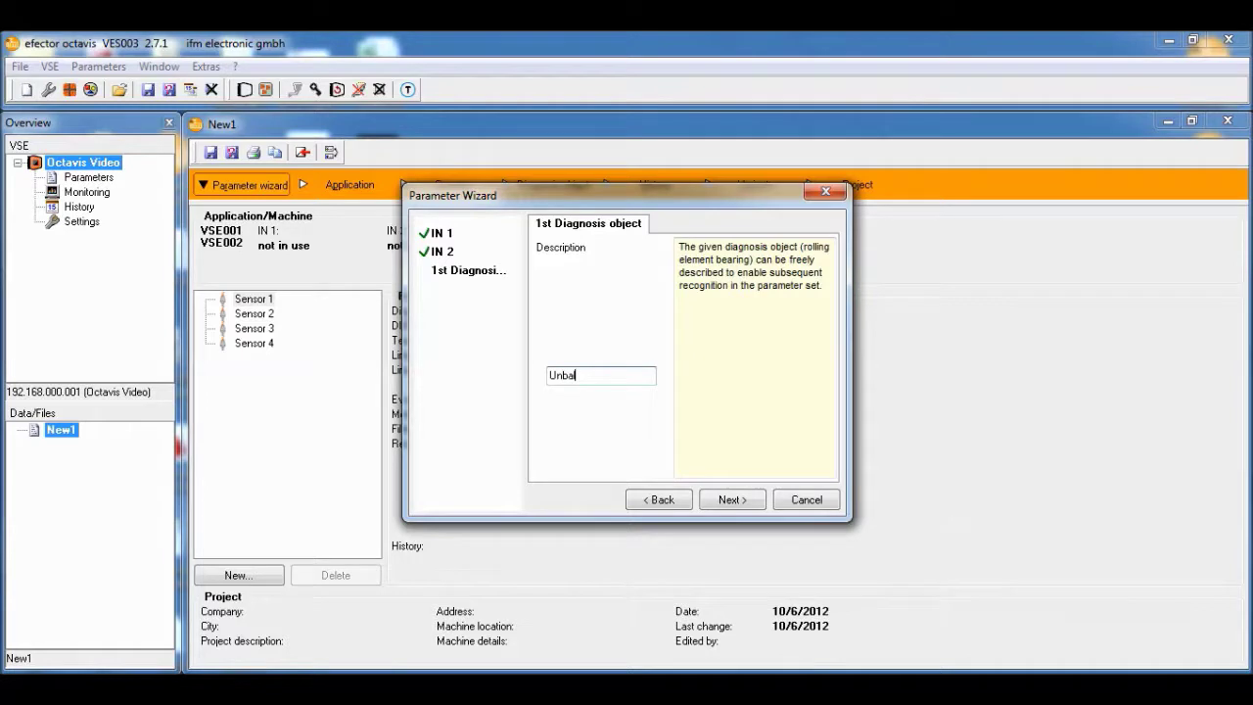
click(739, 506)
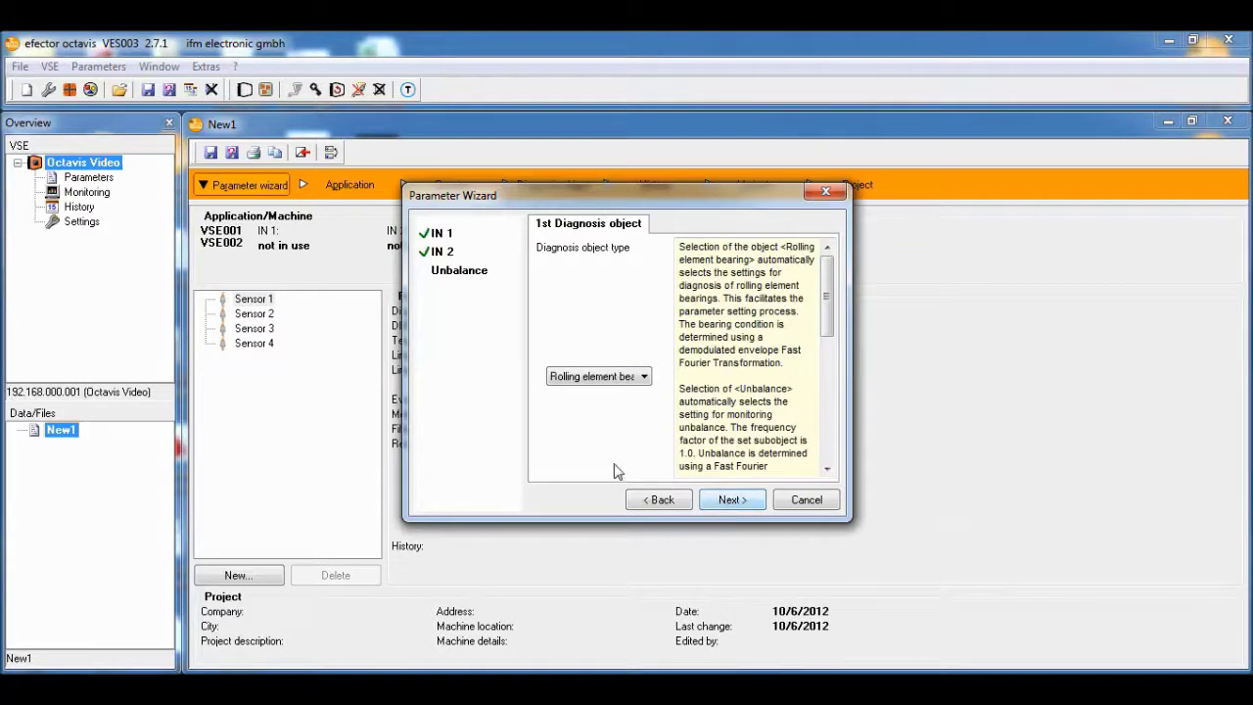
Set the Unbalance object's type to Unbalance with a constant speed of 6000 rpm.
click(645, 386)
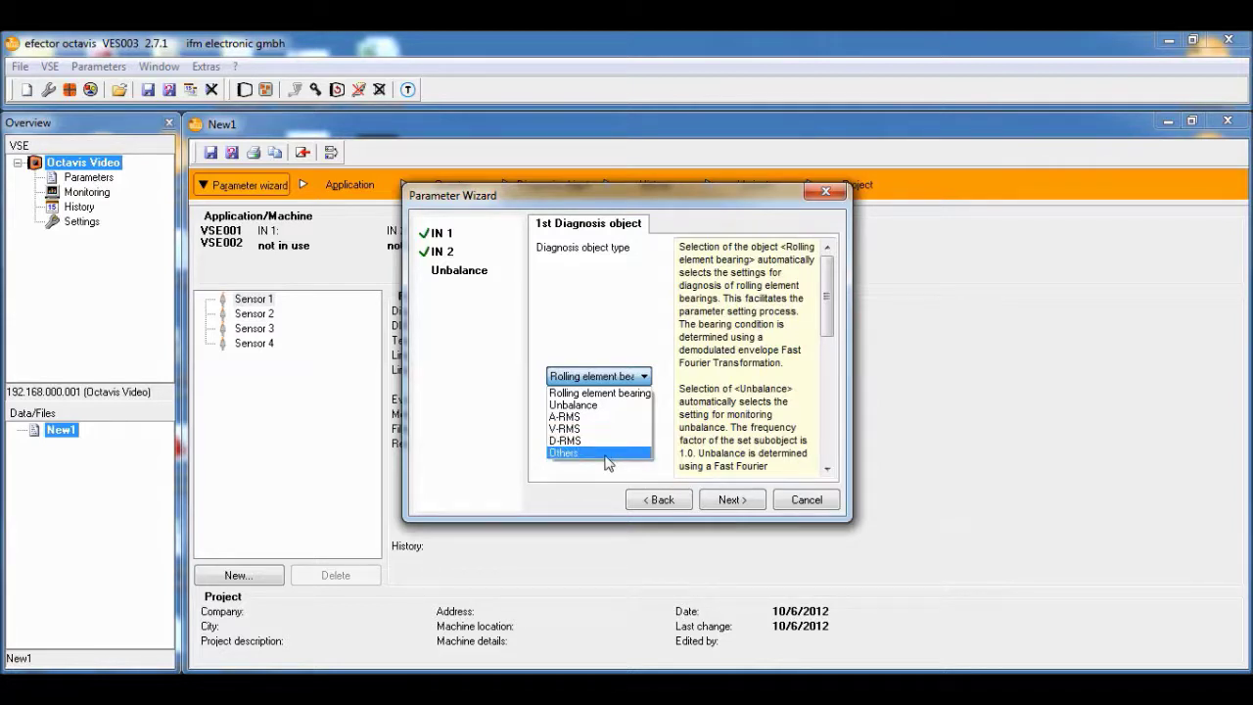
click(617, 409)
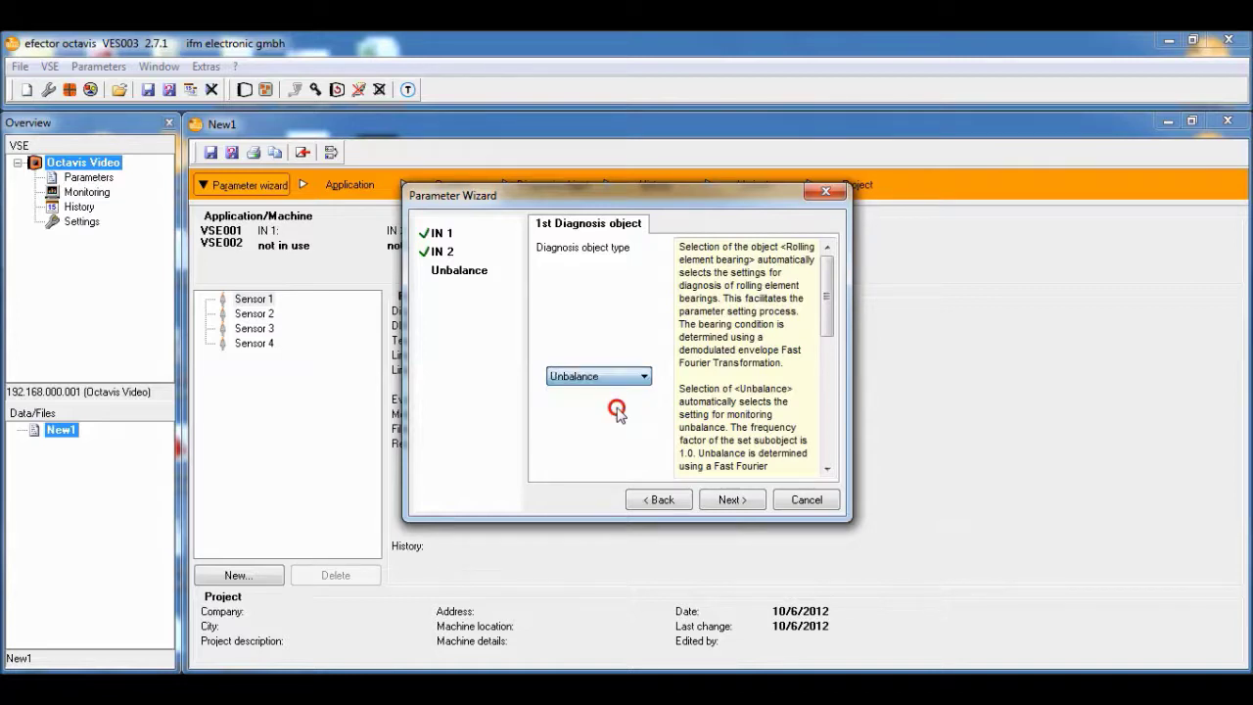
click(731, 500)
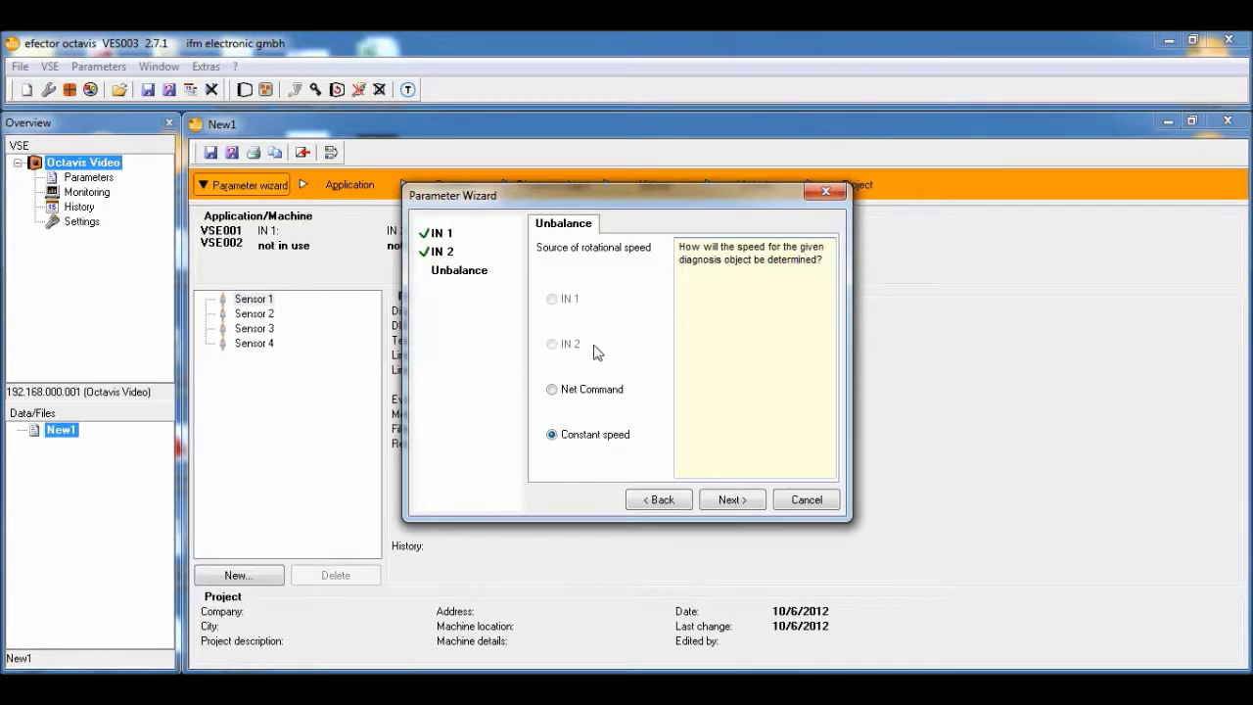
click(710, 500)
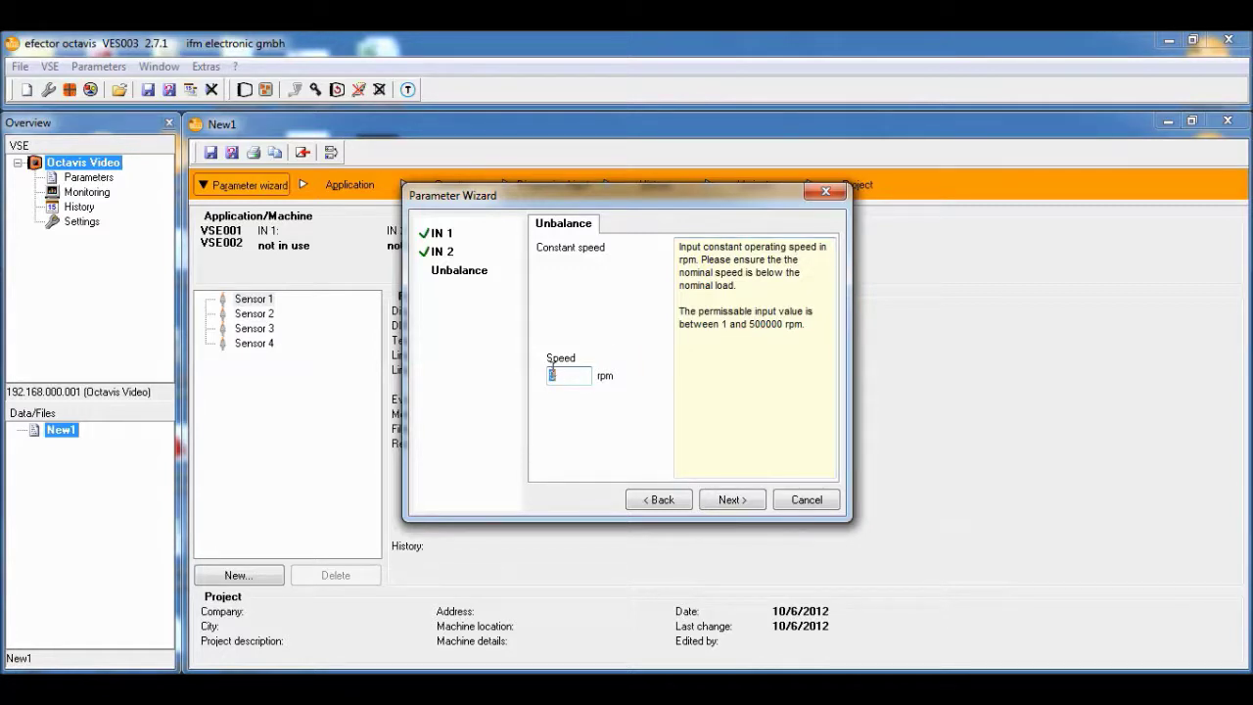
text(6000)
click(746, 499)
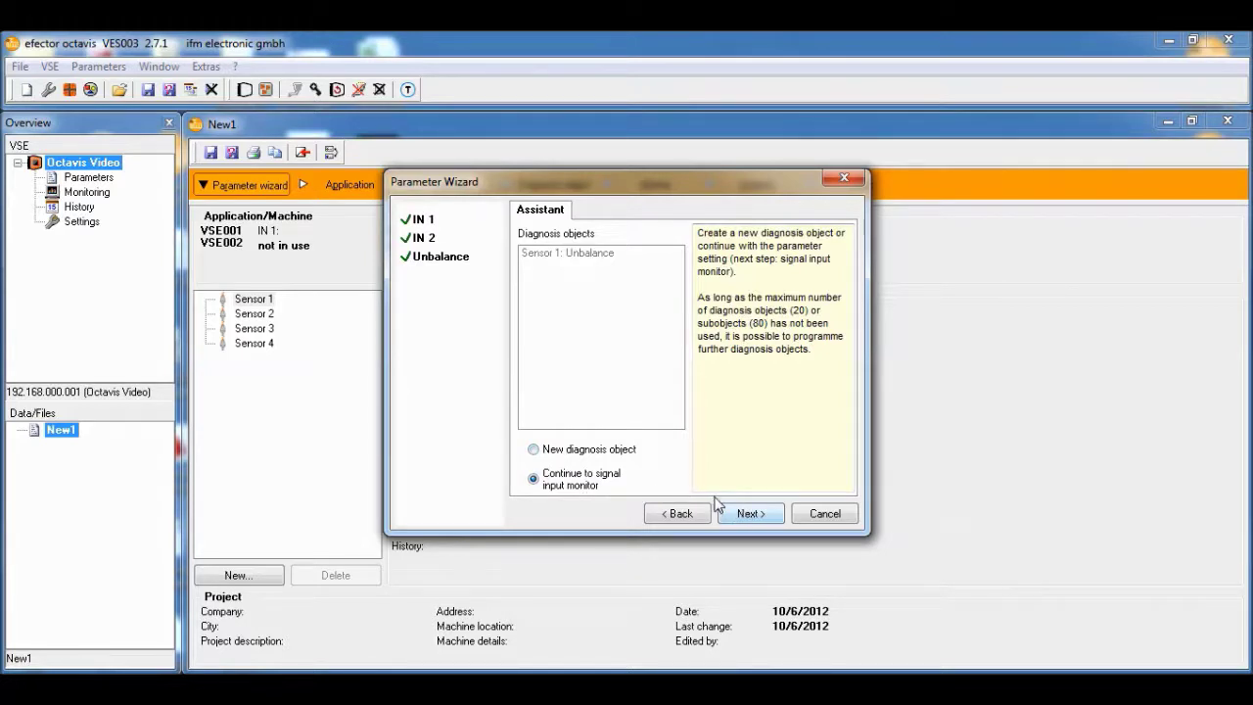
Add another diagnosis object on Sensor 1 and describe it as "RMS".
click(551, 451)
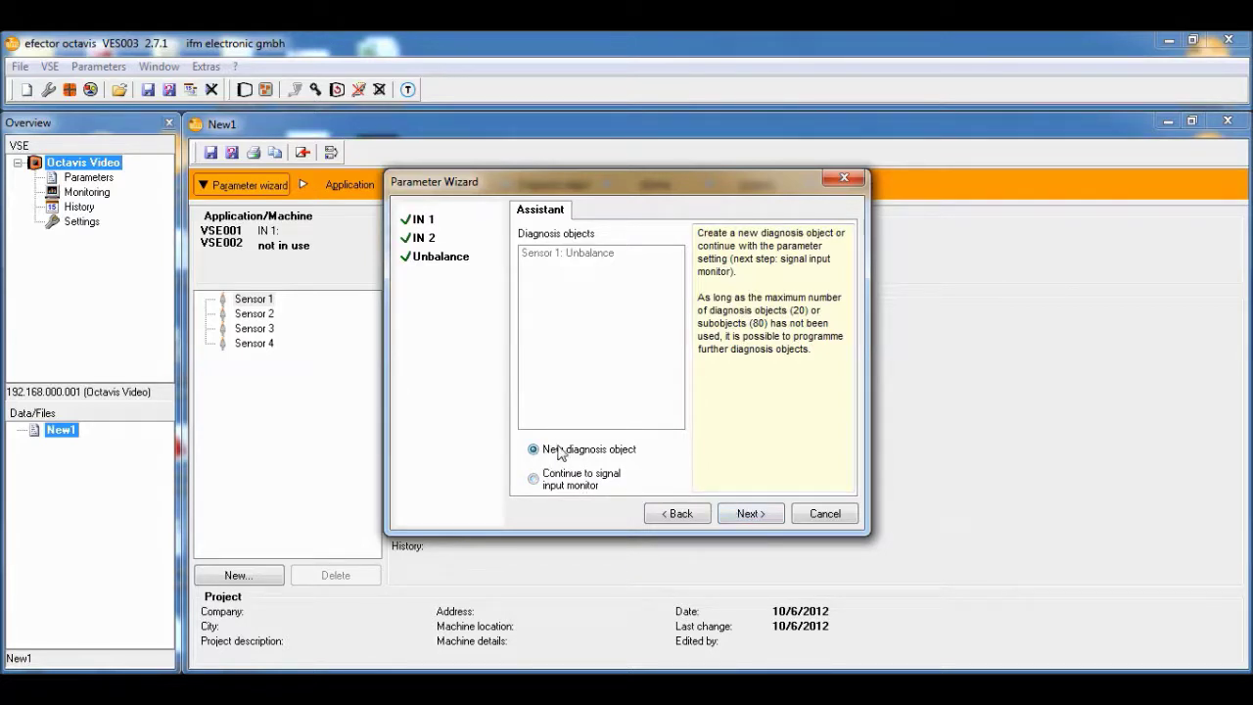
click(740, 511)
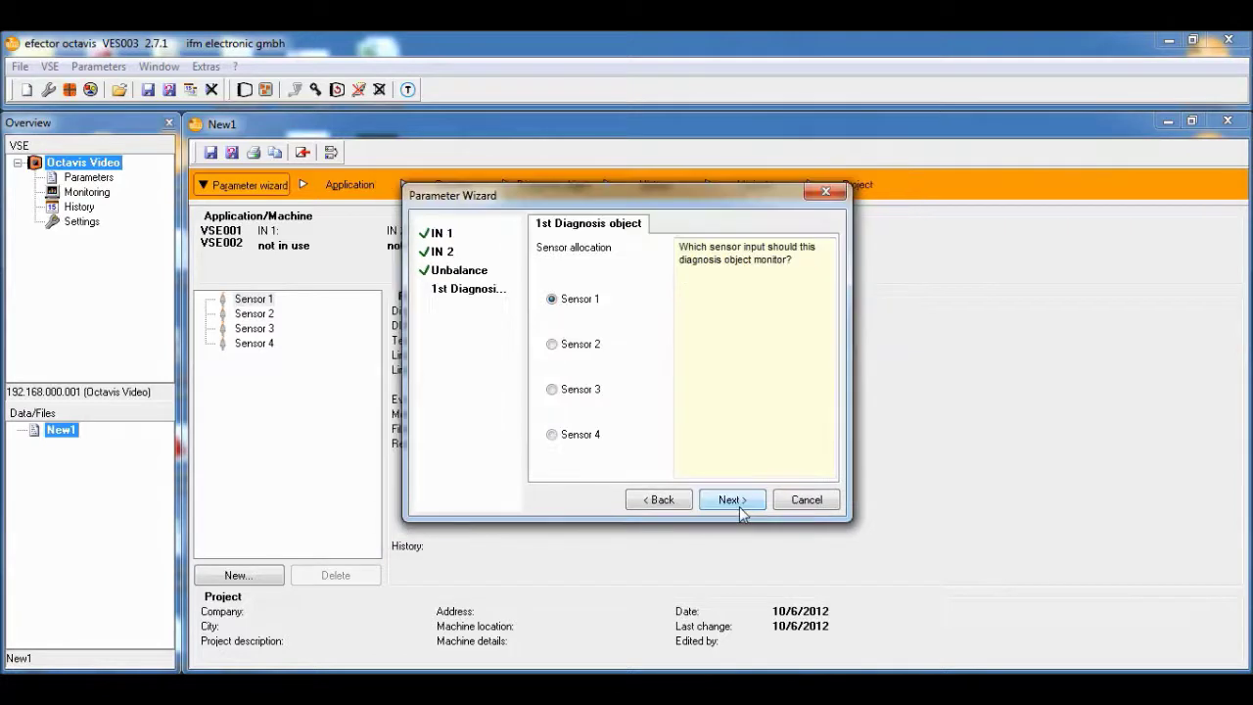
click(738, 501)
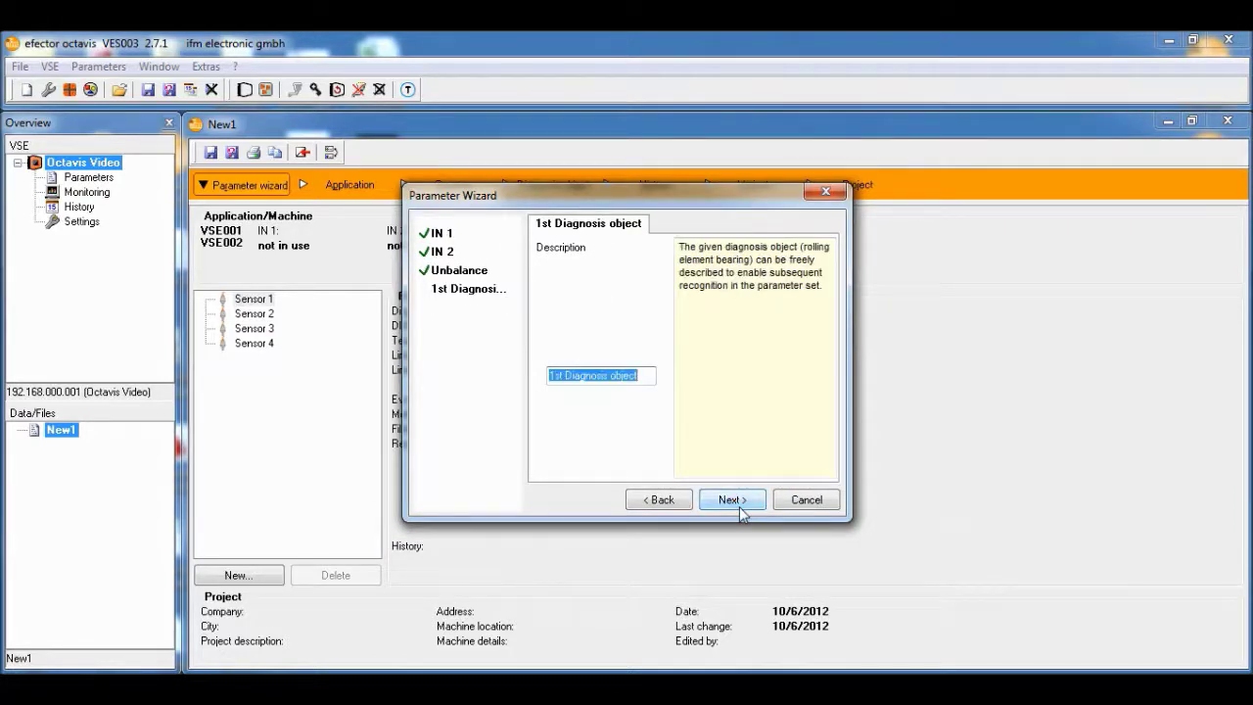
text(RMS)
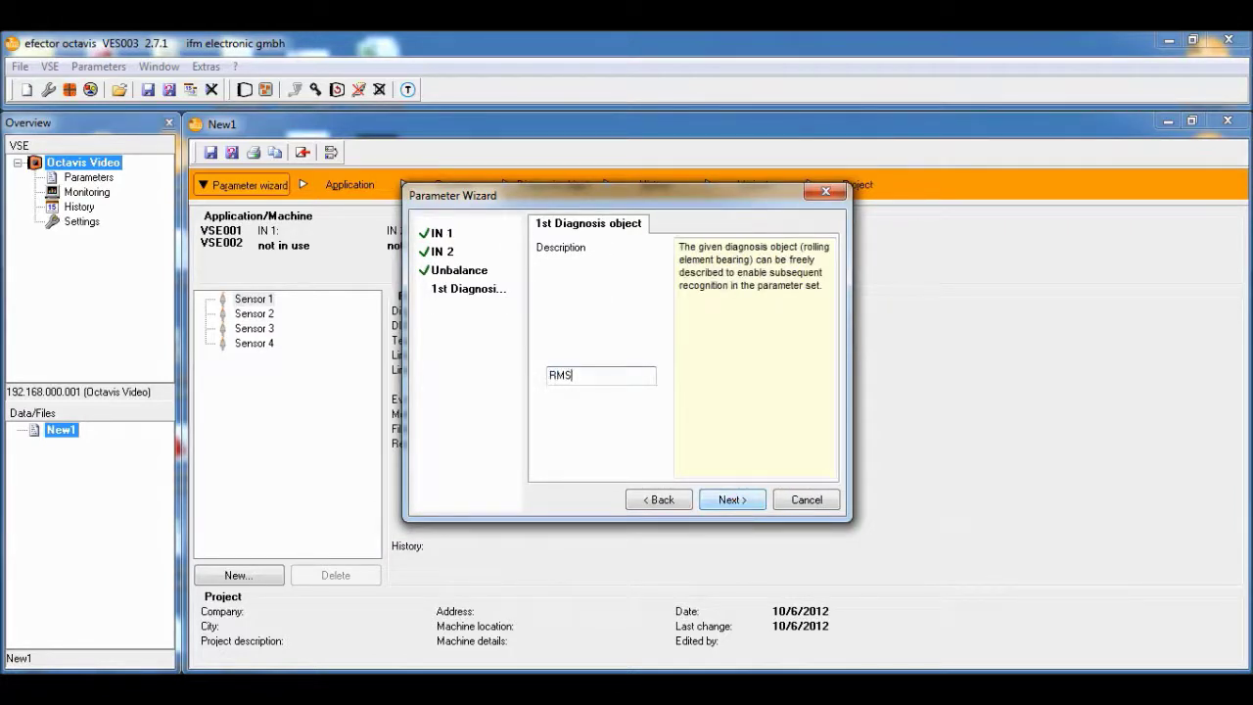
click(747, 501)
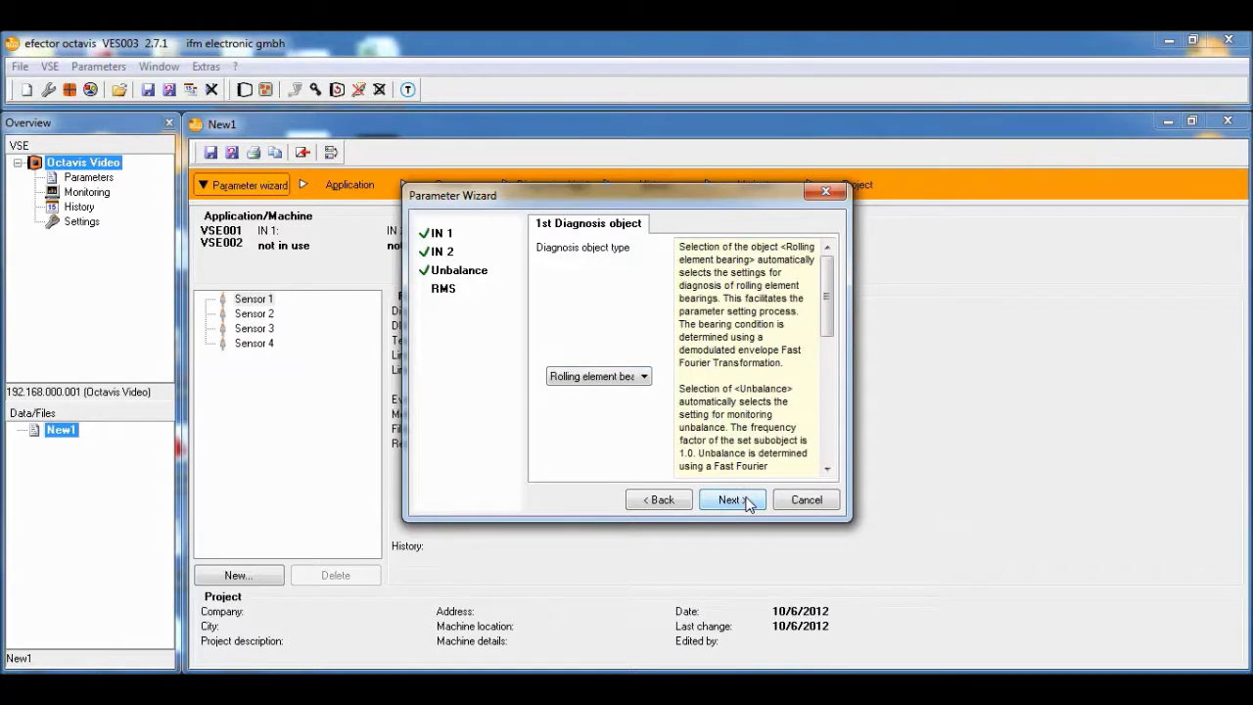
Set the RMS object to type A-RMS, accepting 10–1000 Hz and switchpoints of 4000 mg yellow and 8000 mg red, and continue past the signal input monitor choice.
click(639, 377)
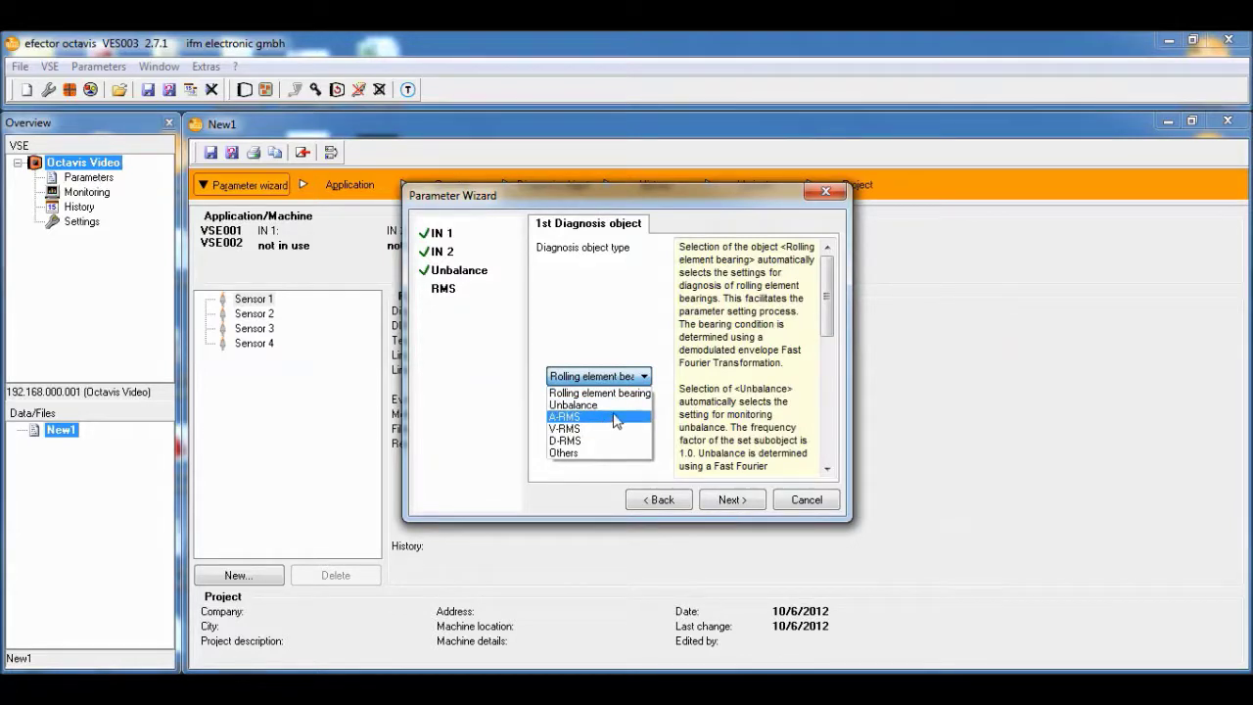
click(627, 421)
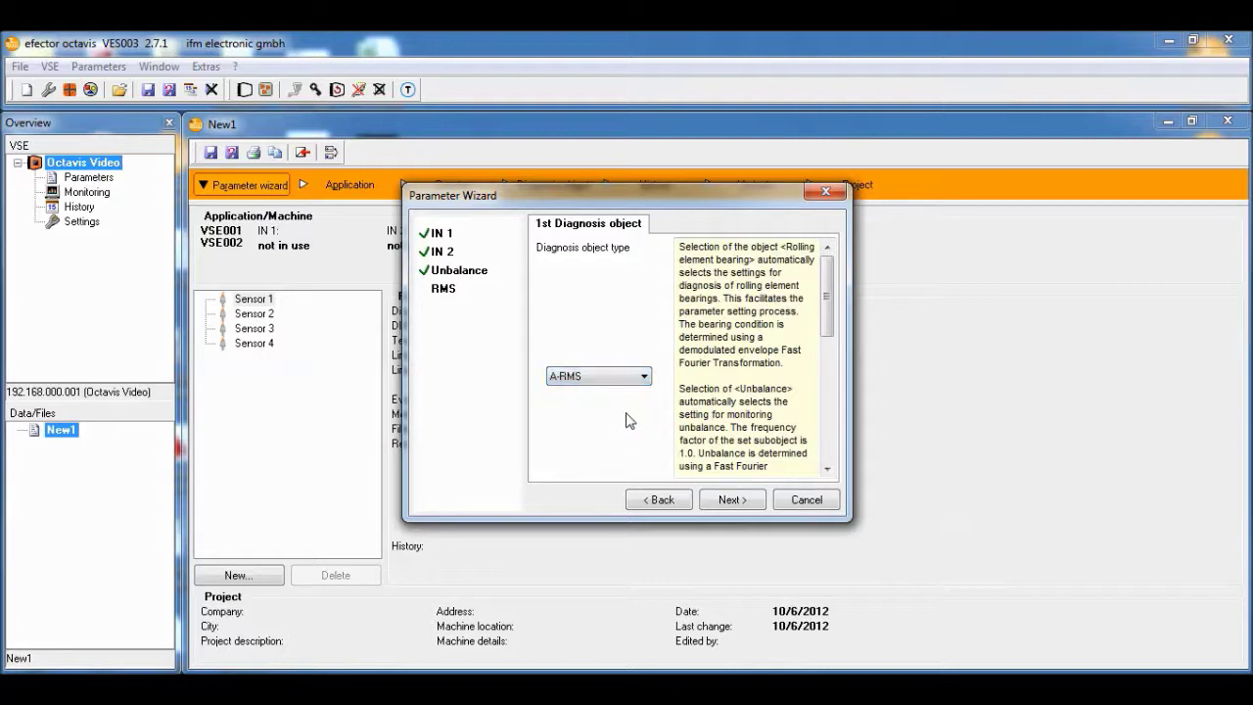
click(730, 499)
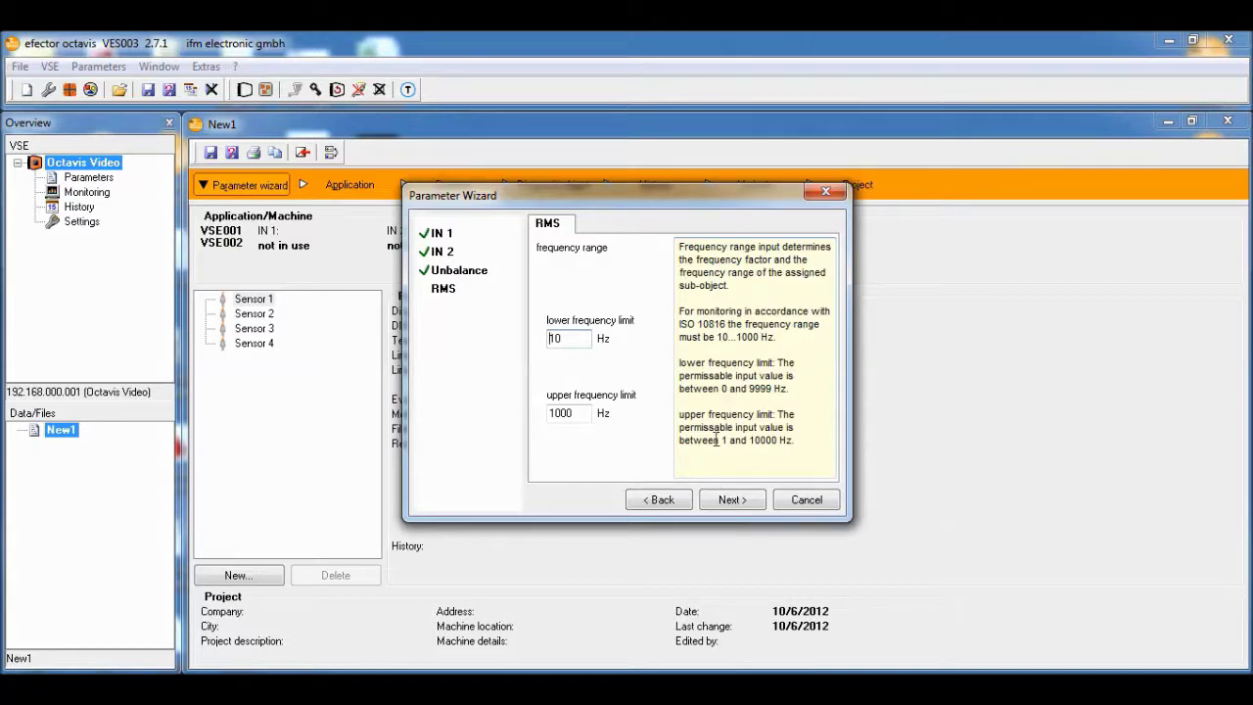
click(728, 499)
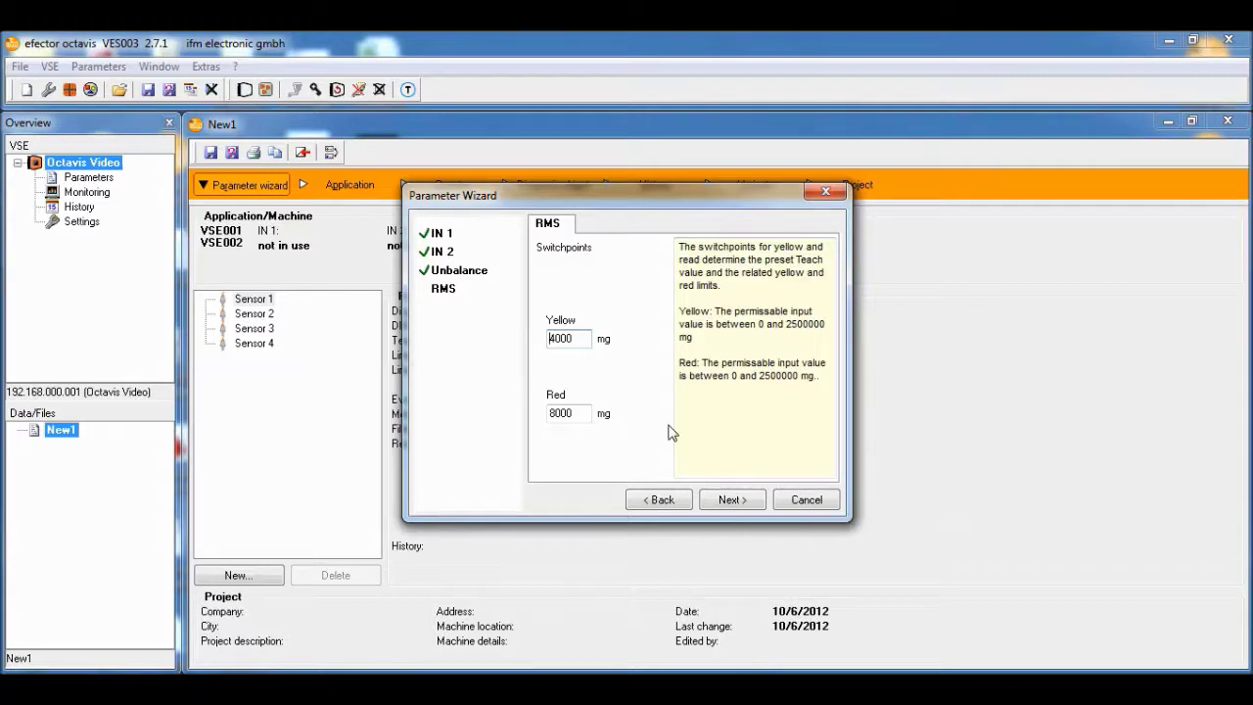
click(762, 509)
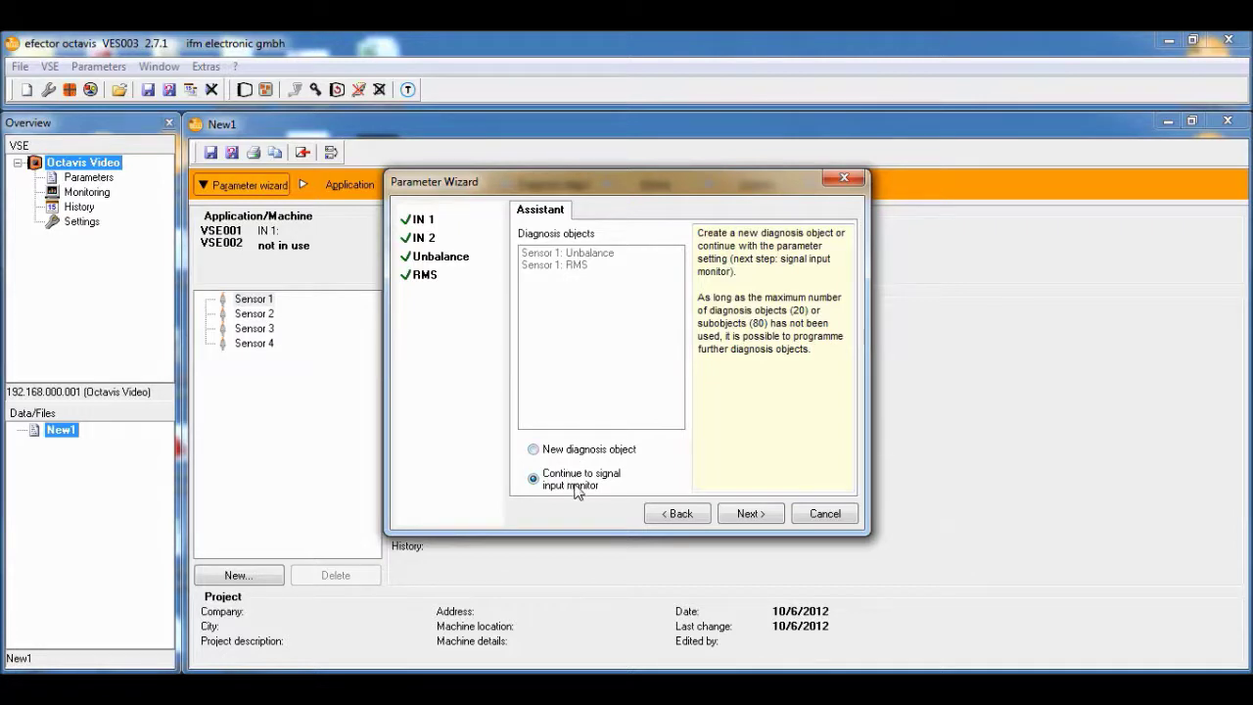
click(759, 520)
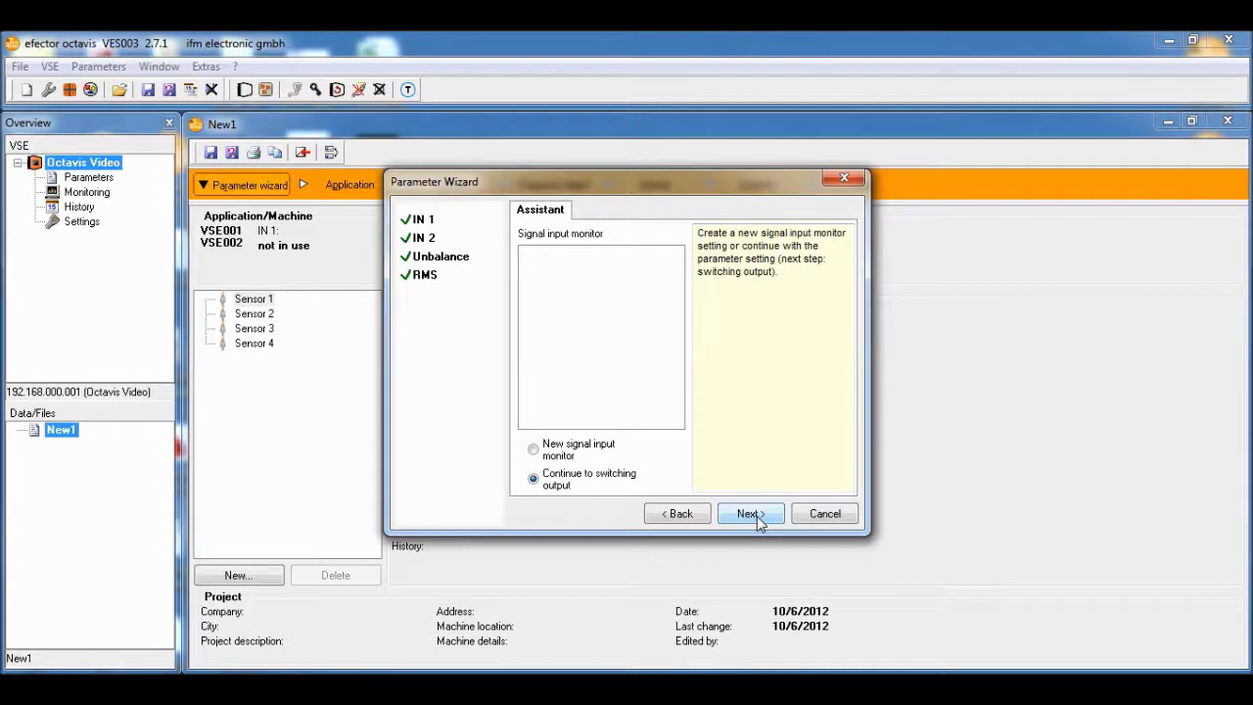
Create a new signal input monitor on Sensor 1 that monitors the Effective value (a).
click(534, 449)
click(753, 516)
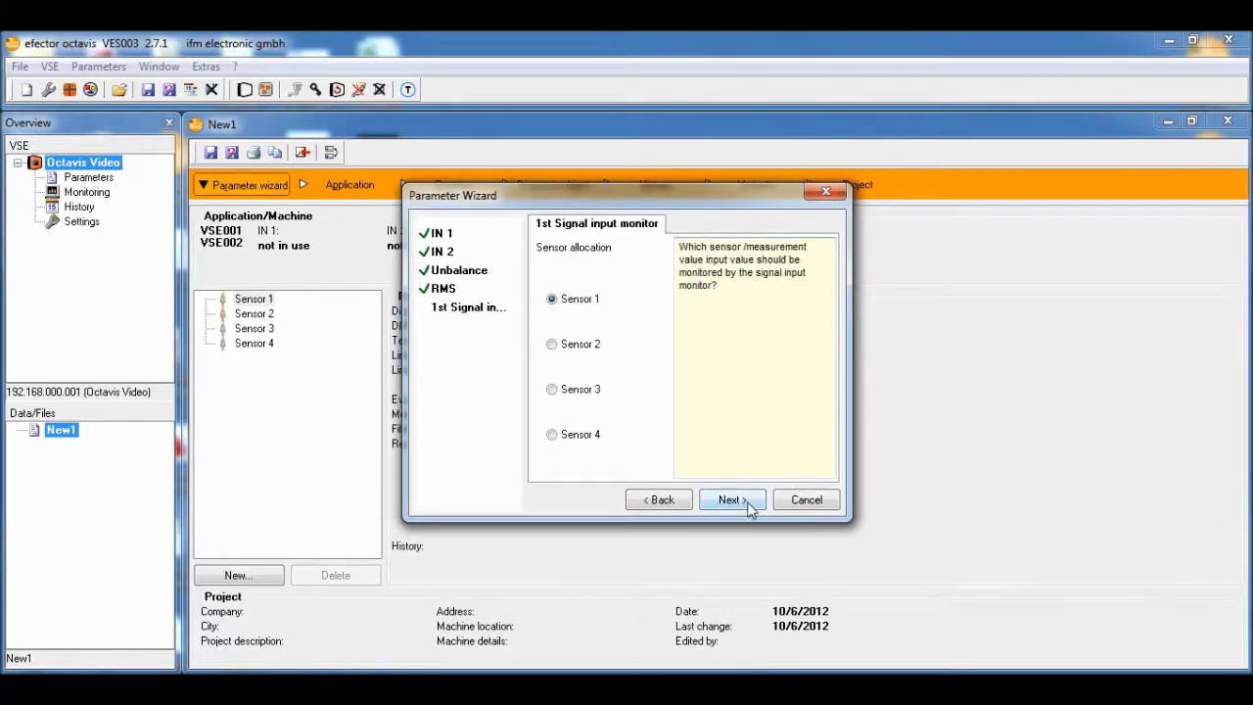
click(745, 502)
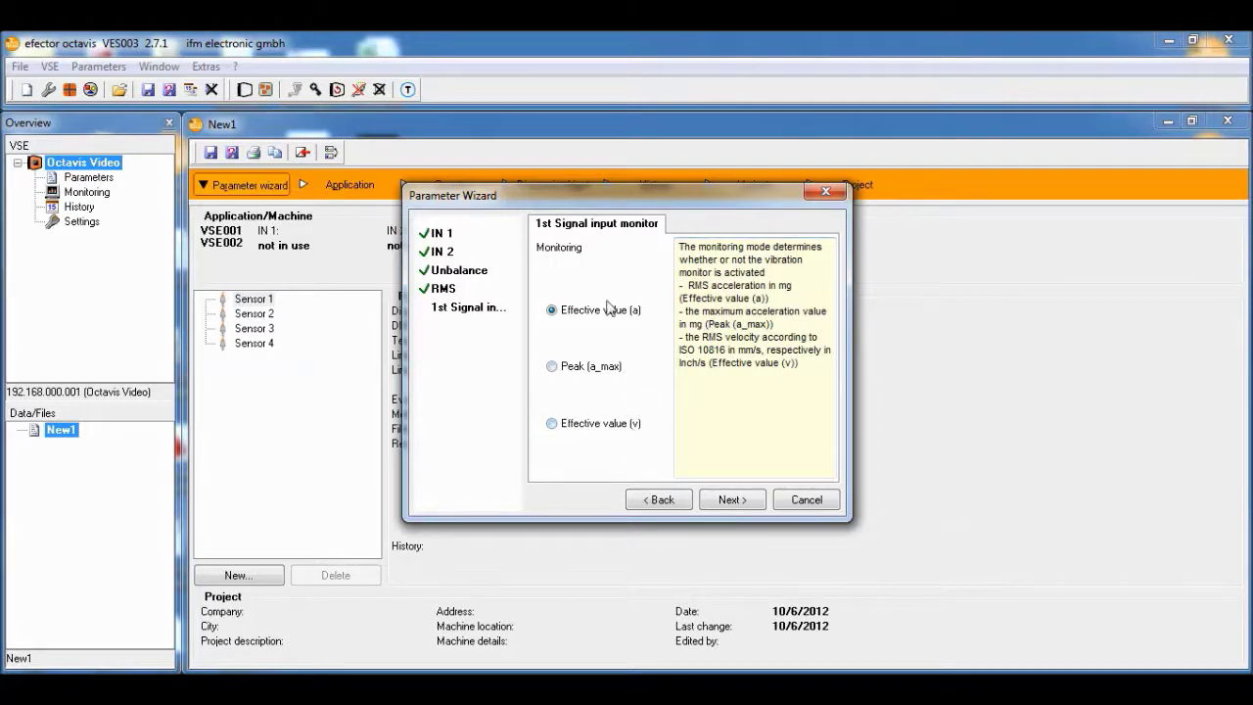
click(739, 504)
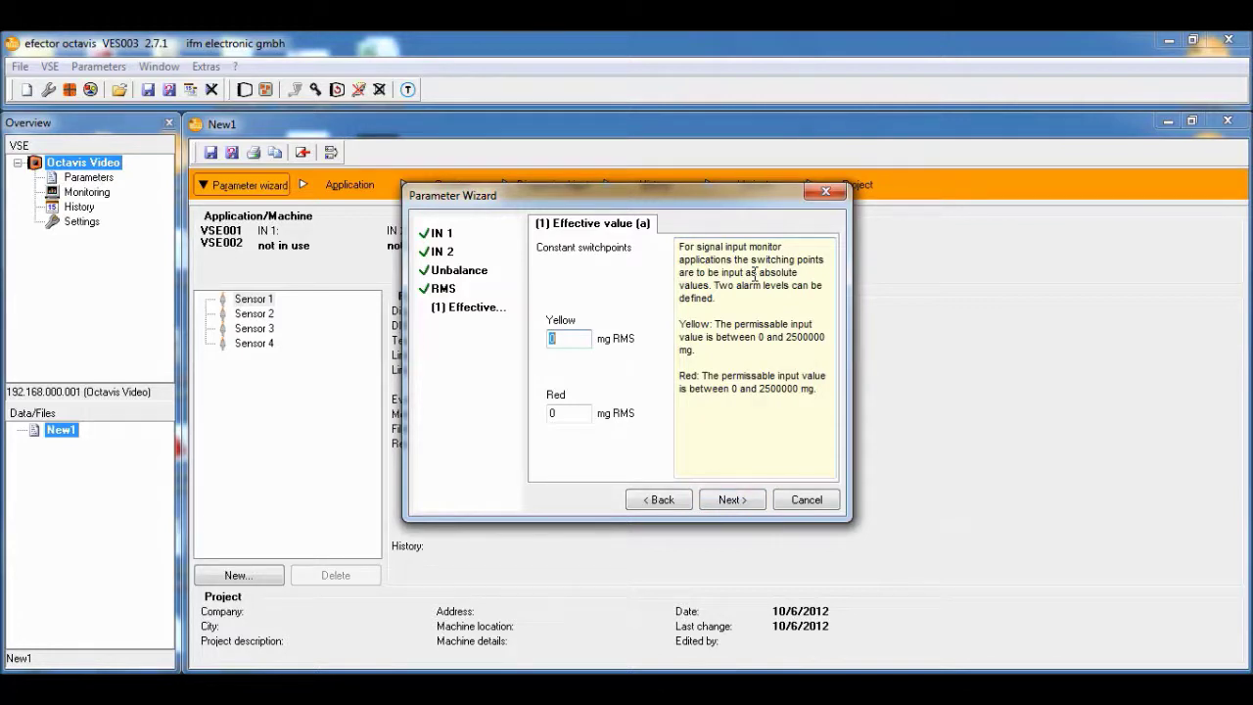
Set the signal input monitor's constant switchpoints to 2000 mg RMS yellow and 4000 mg RMS red.
text(2000)
key(Tab)
text(4000)
key(Tab)
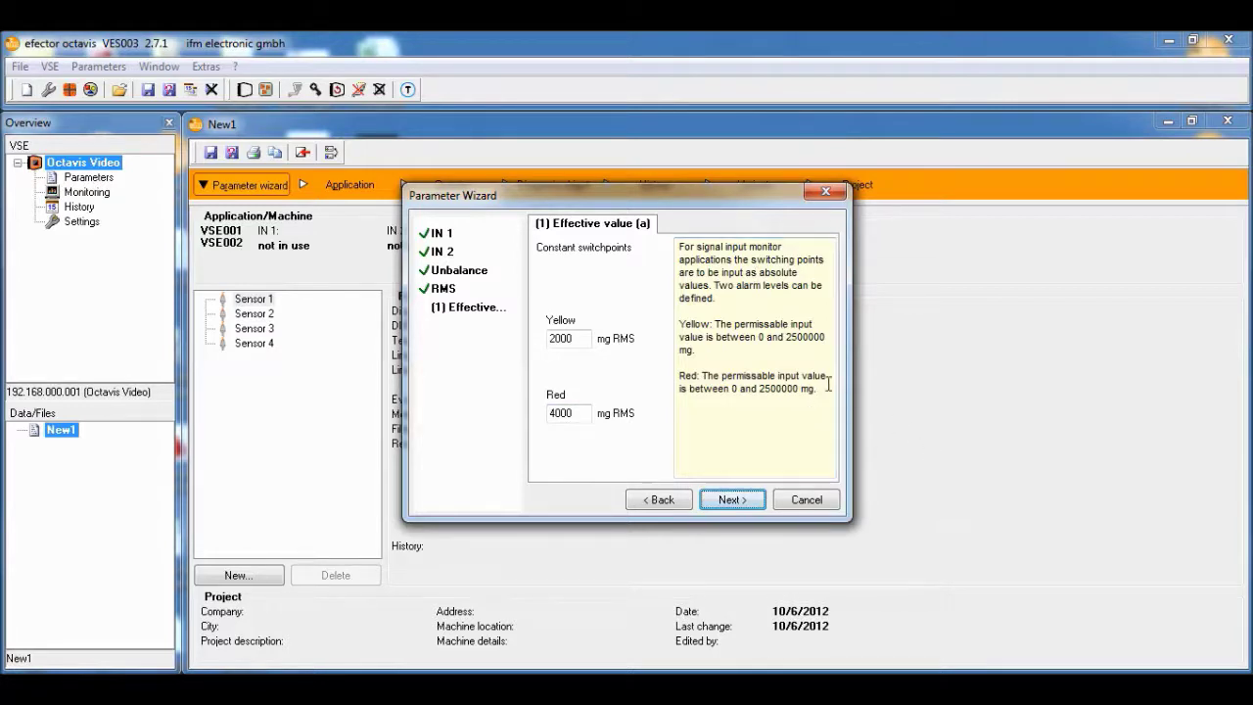
click(740, 509)
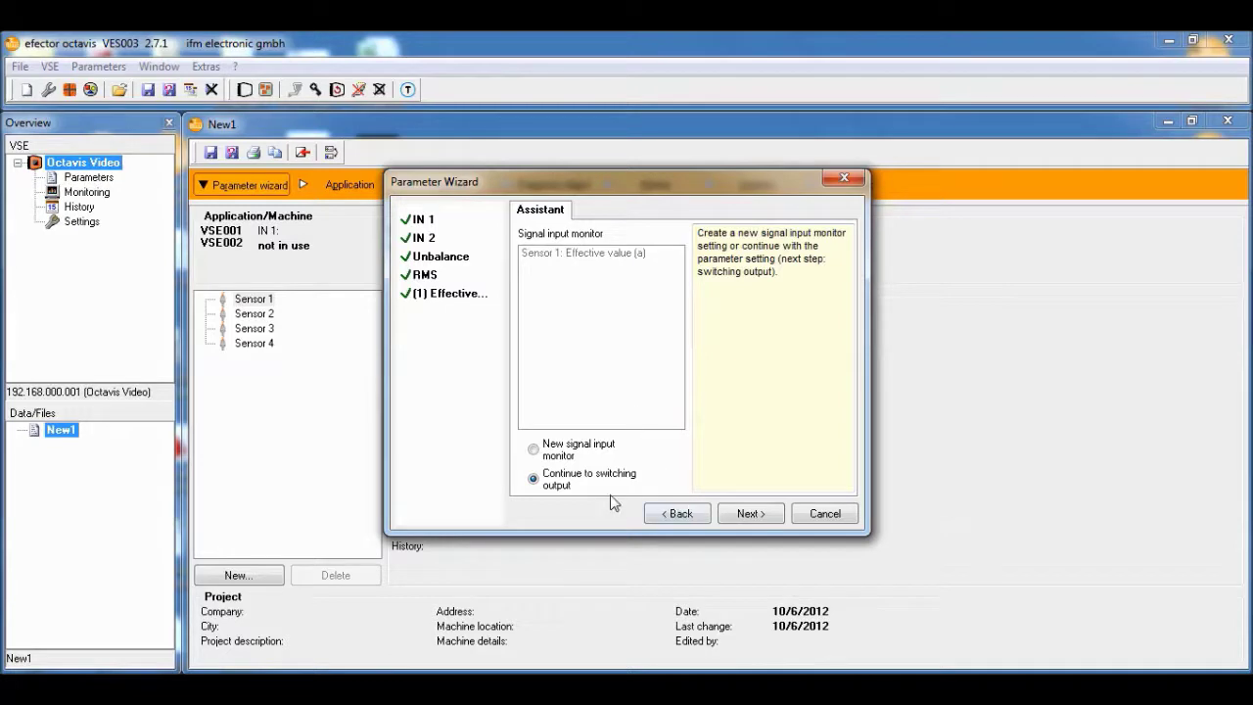
Continue to the switching output, accept normally closed, and leave the project header data and description blank.
click(764, 520)
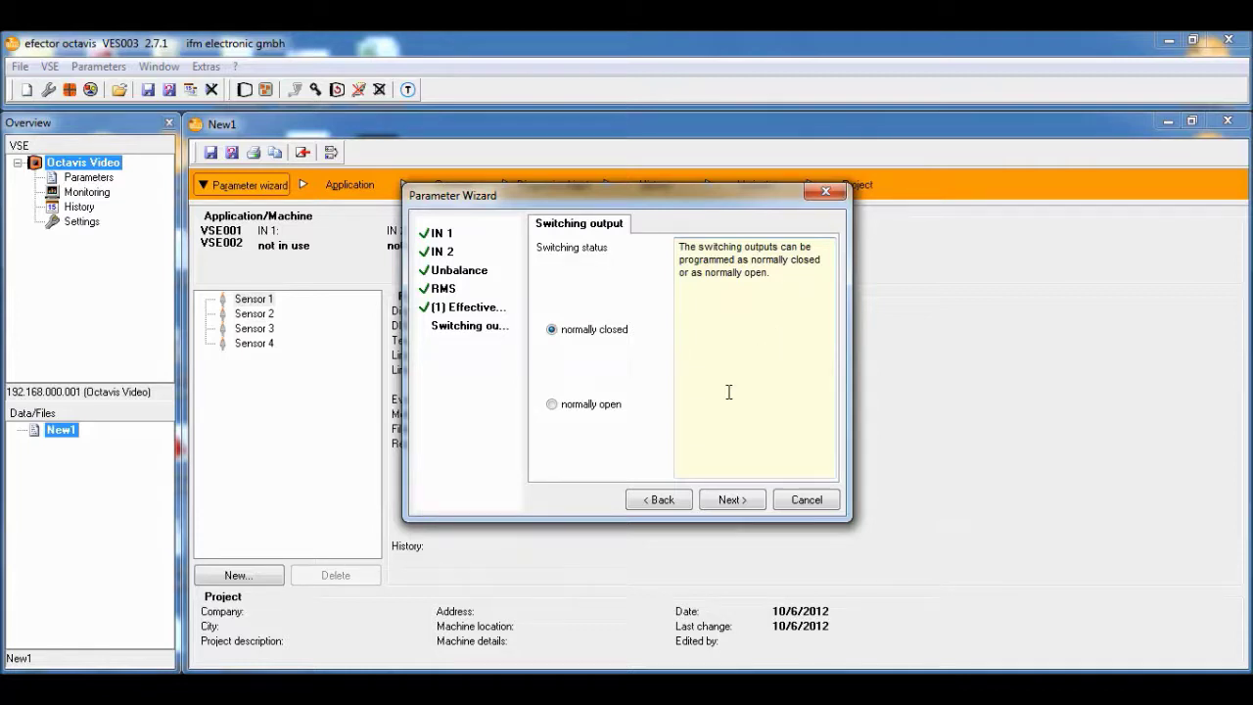
click(749, 503)
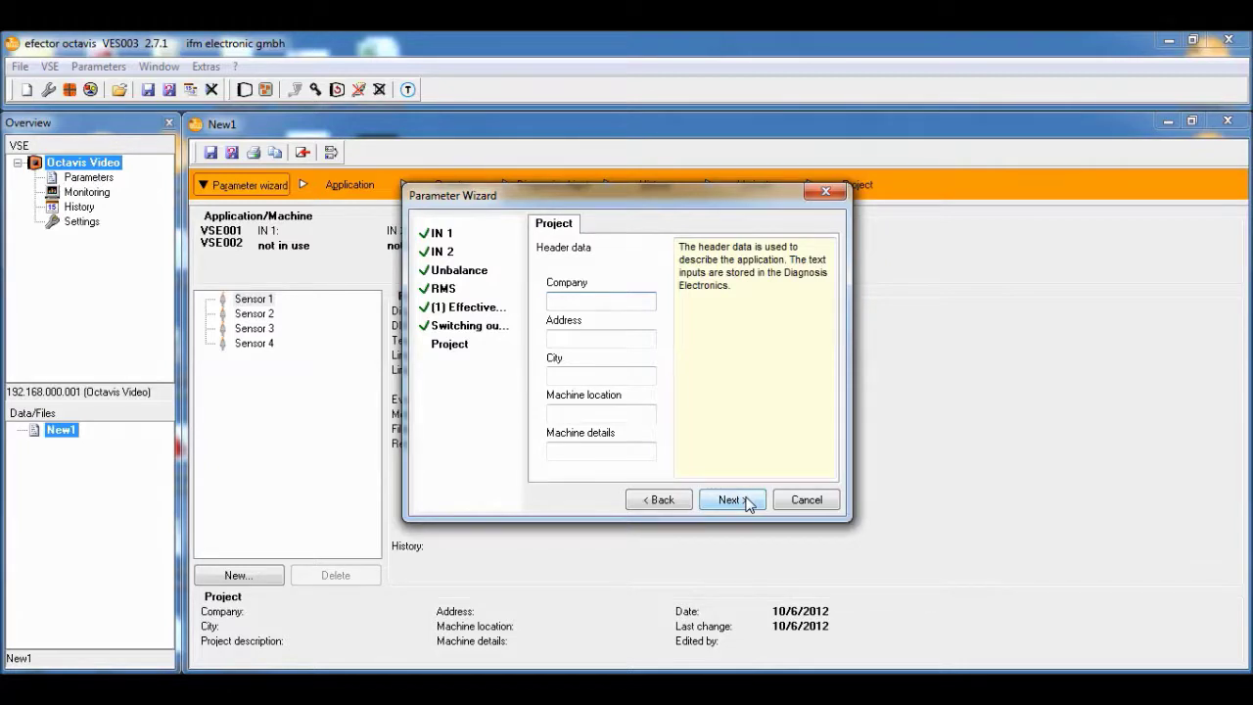
click(749, 503)
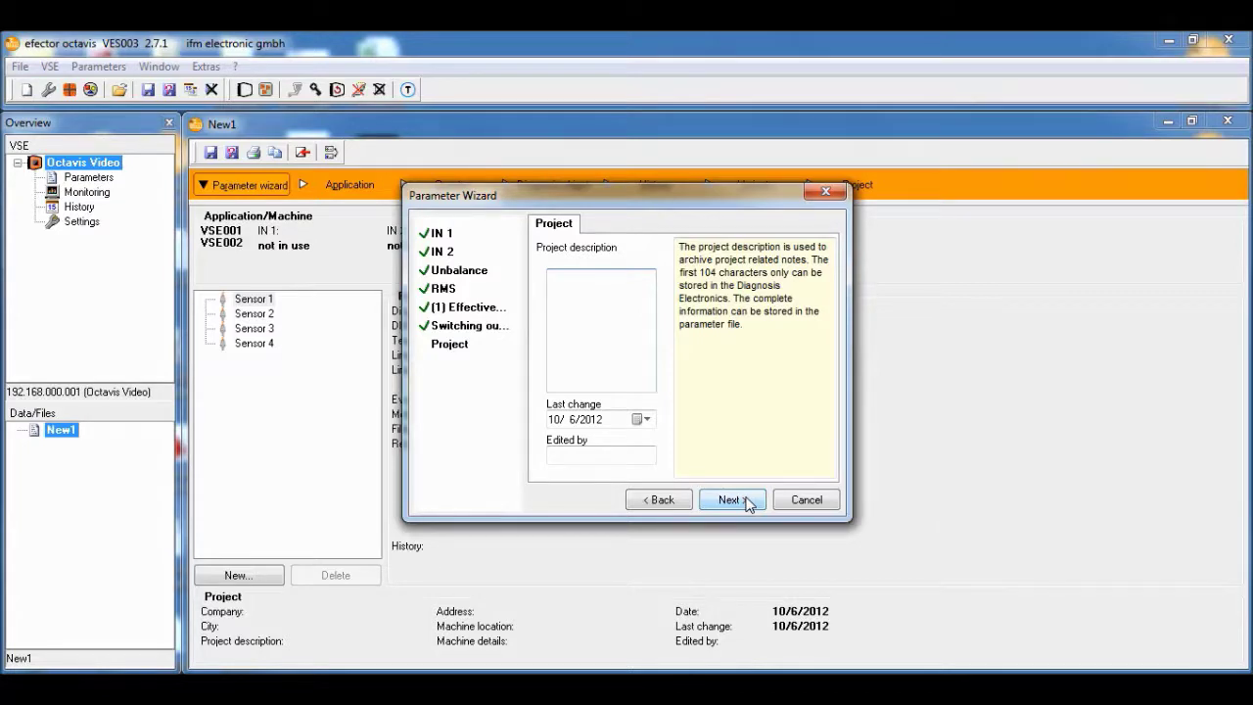
click(749, 502)
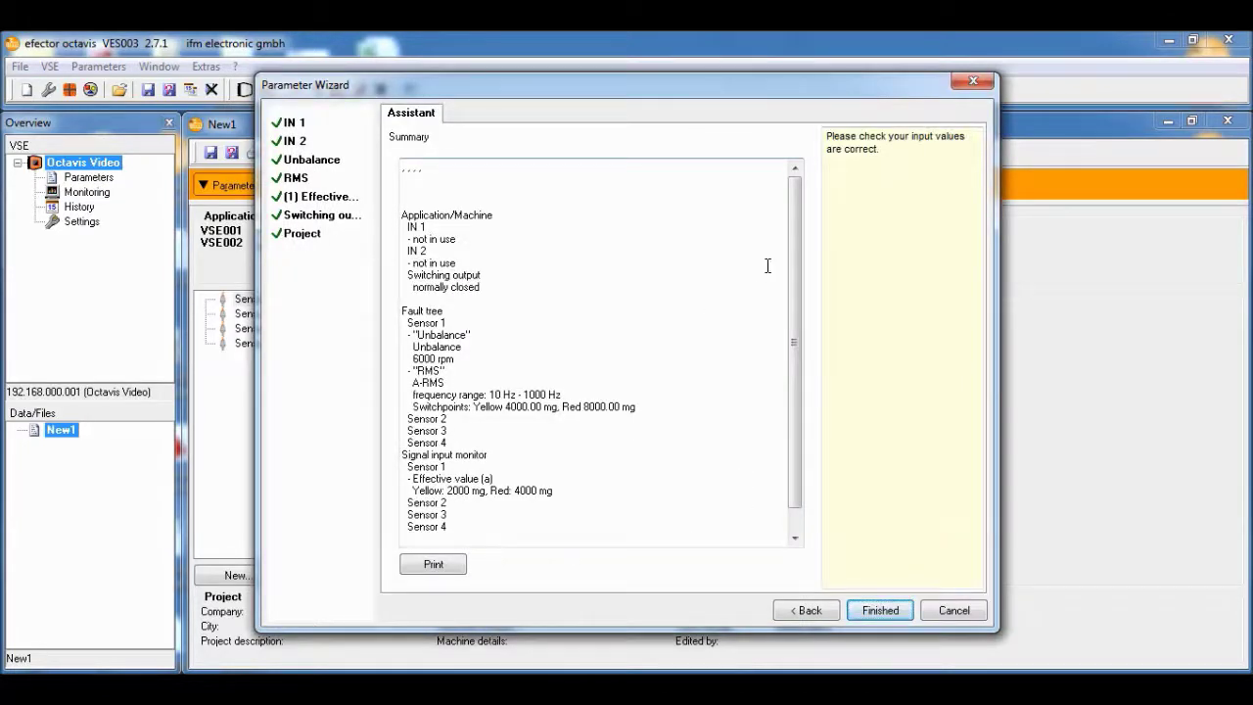
Review the parameter summary and finish the wizard.
drag(799, 307, 807, 334)
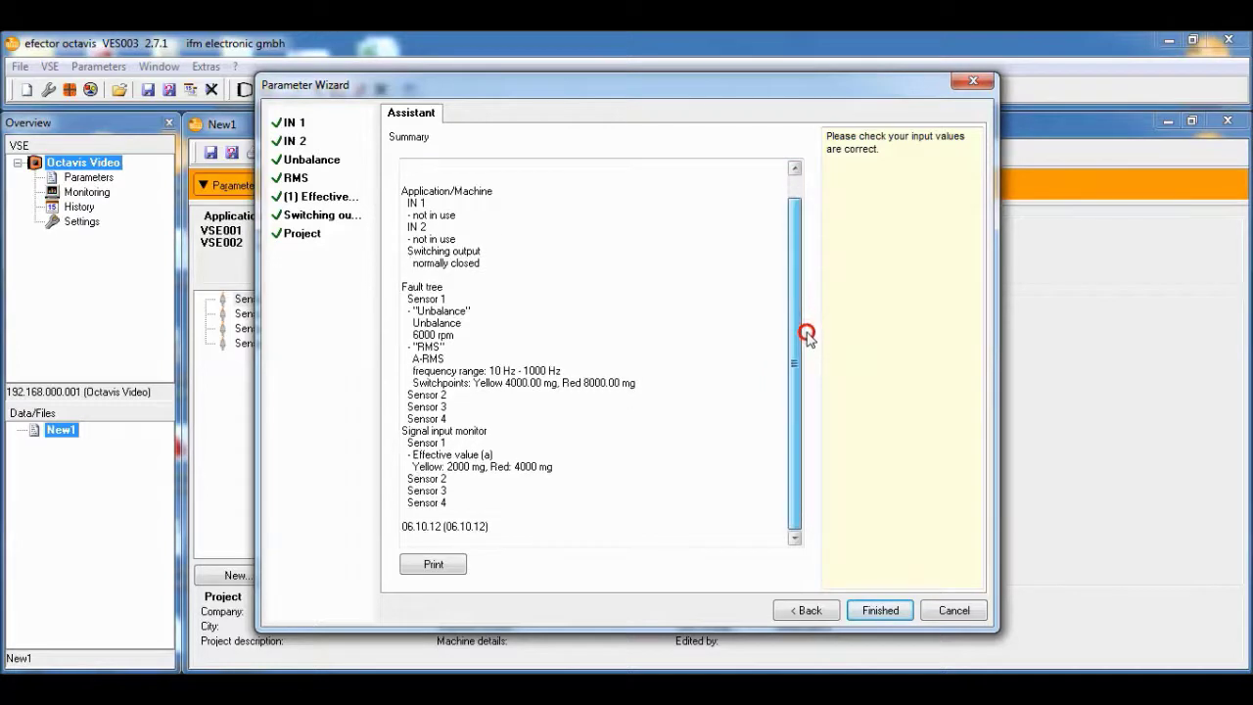
scroll(759, 223, up, 1)
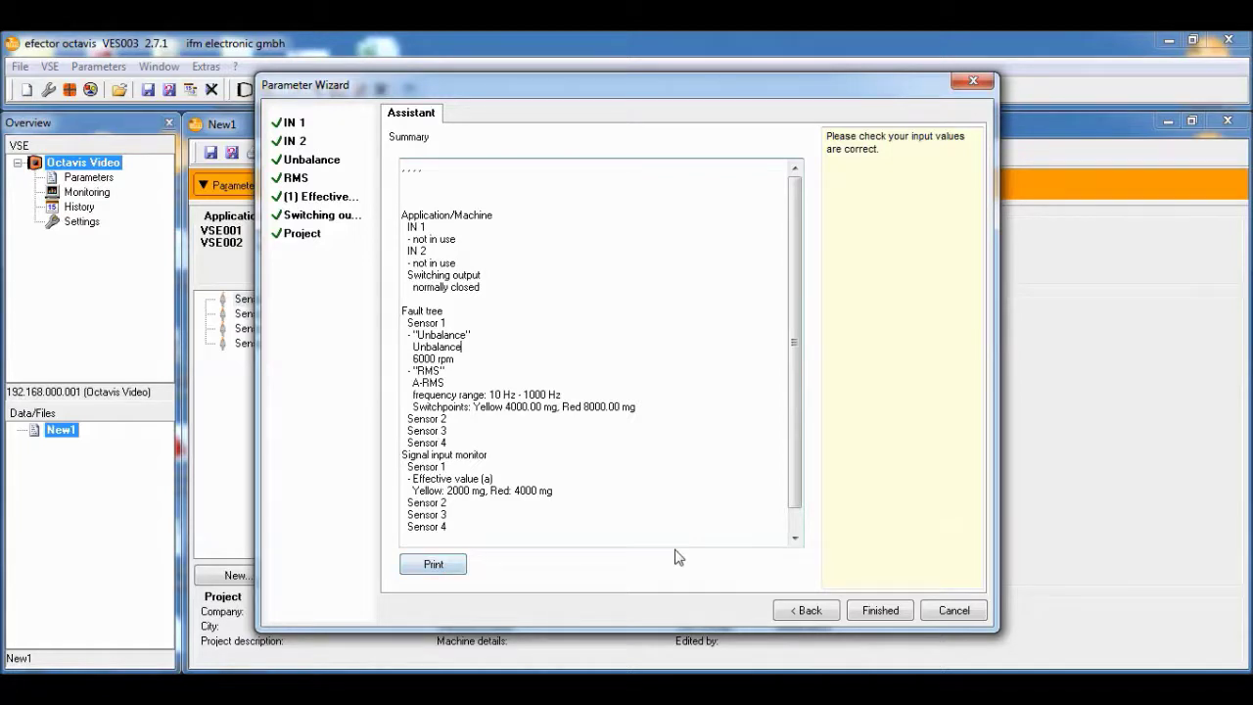
click(880, 611)
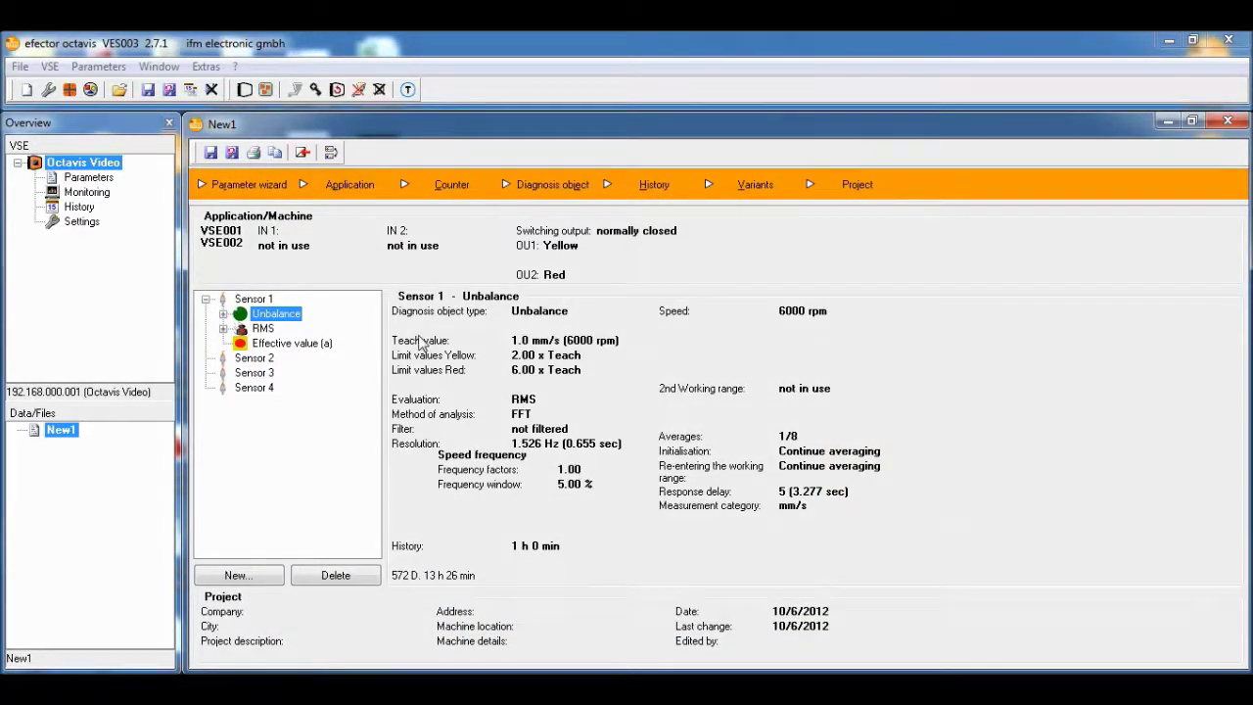
Examine the settings of Sensor 1's Unbalance, RMS and Effective value (a) objects.
click(252, 299)
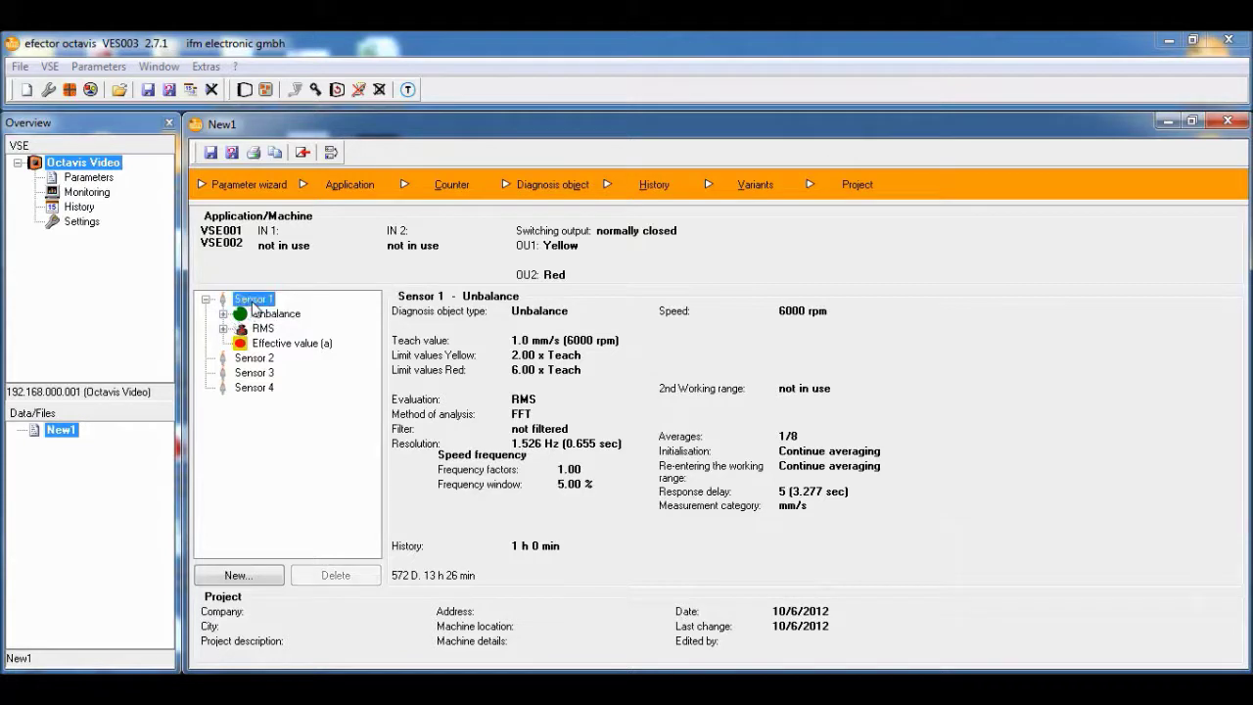
click(274, 314)
click(270, 329)
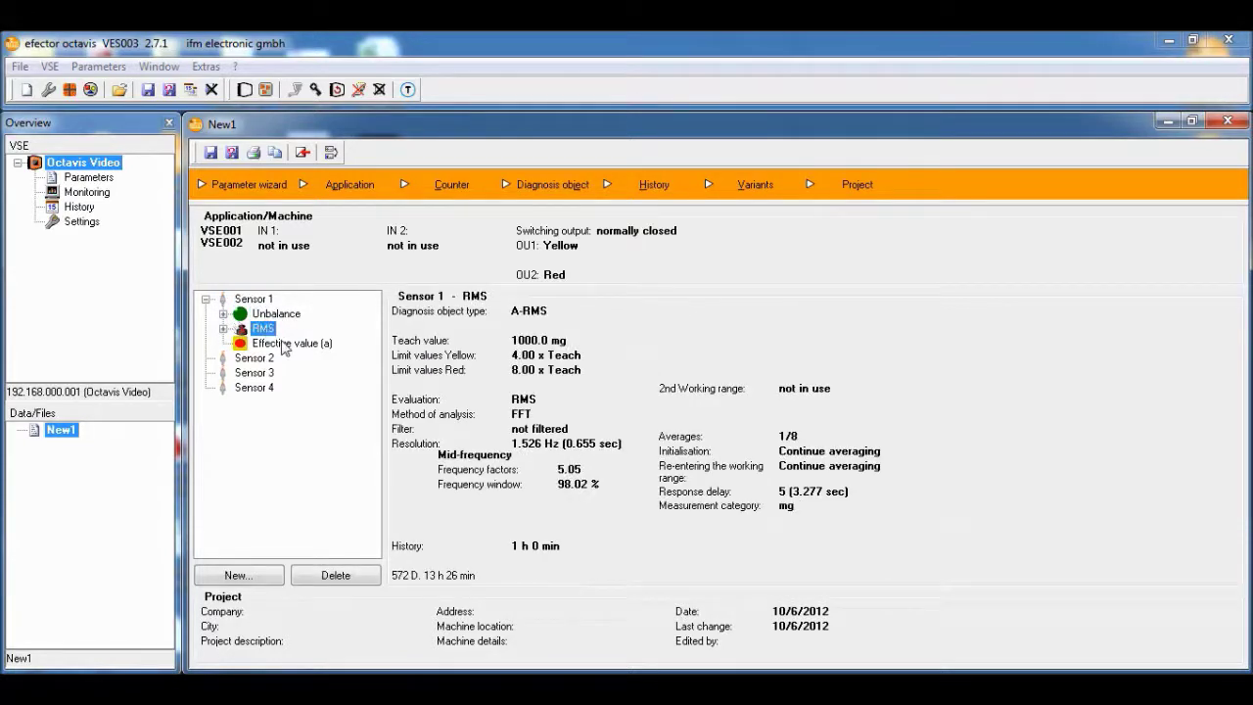
click(290, 344)
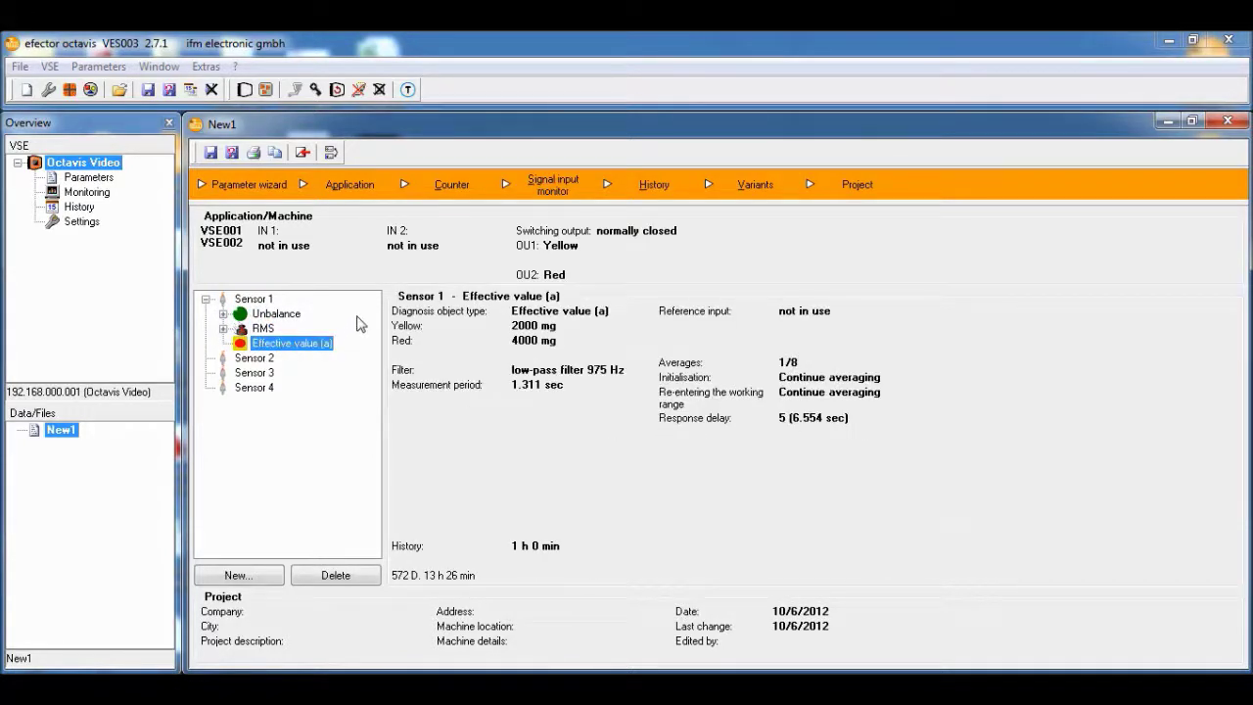
click(266, 314)
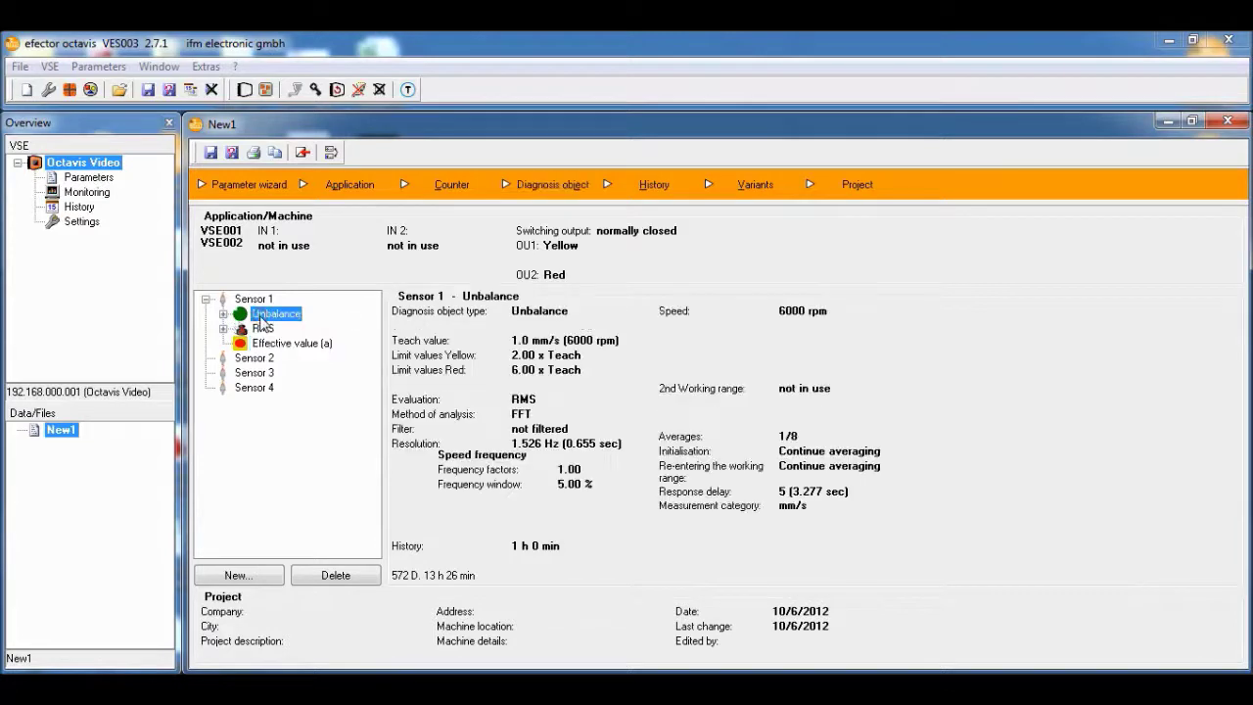
Write the New1 parameters to the VSE unit.
click(303, 154)
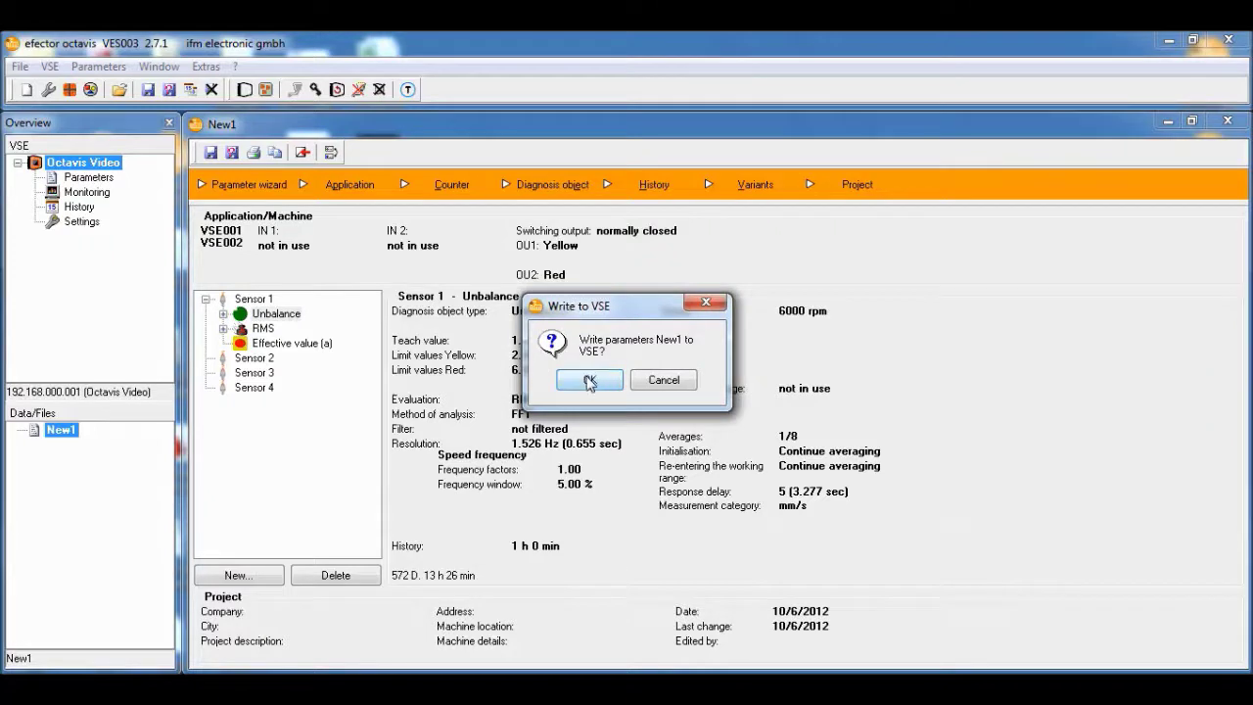
click(590, 380)
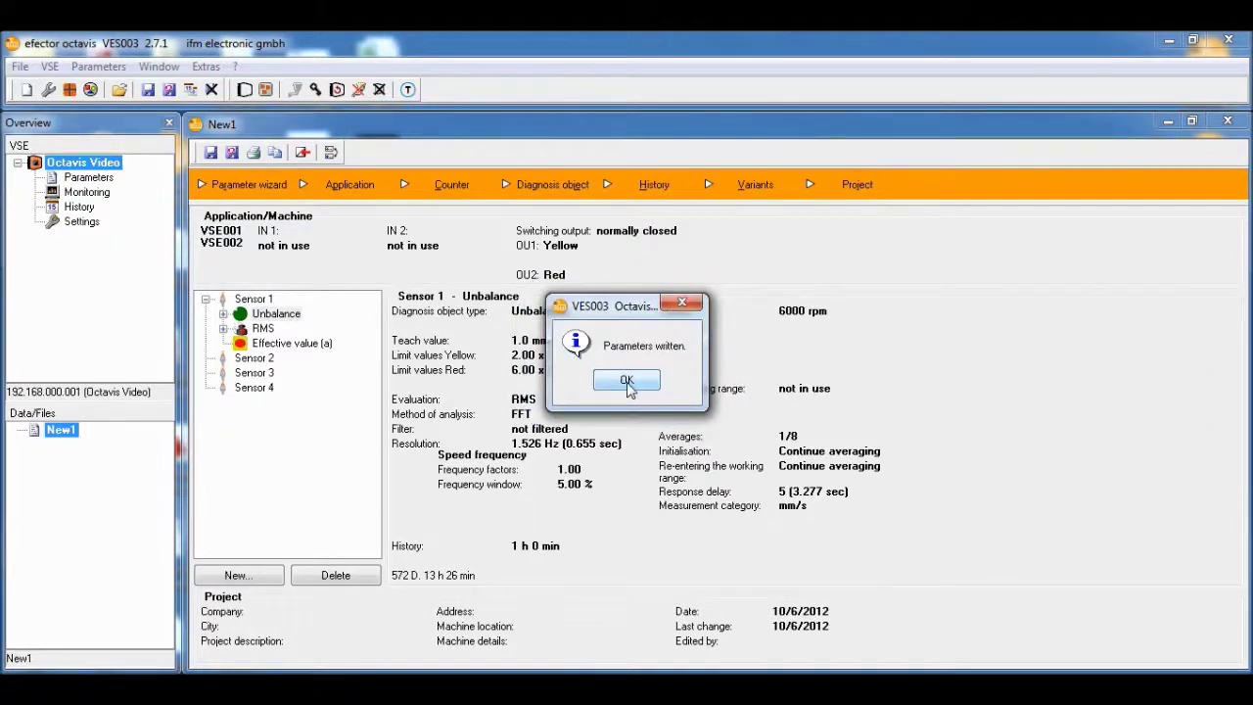
click(628, 388)
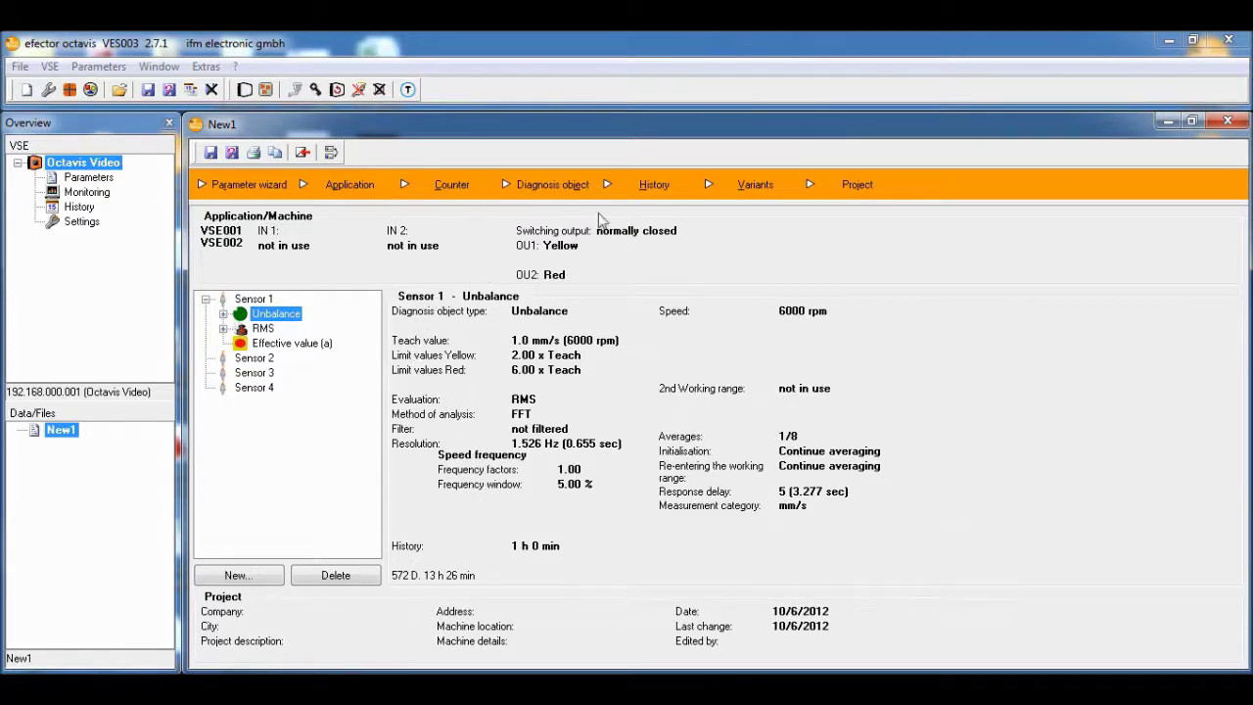
Set the history storage interval for all Sensor 1 objects to 0 h 15 min.
click(660, 183)
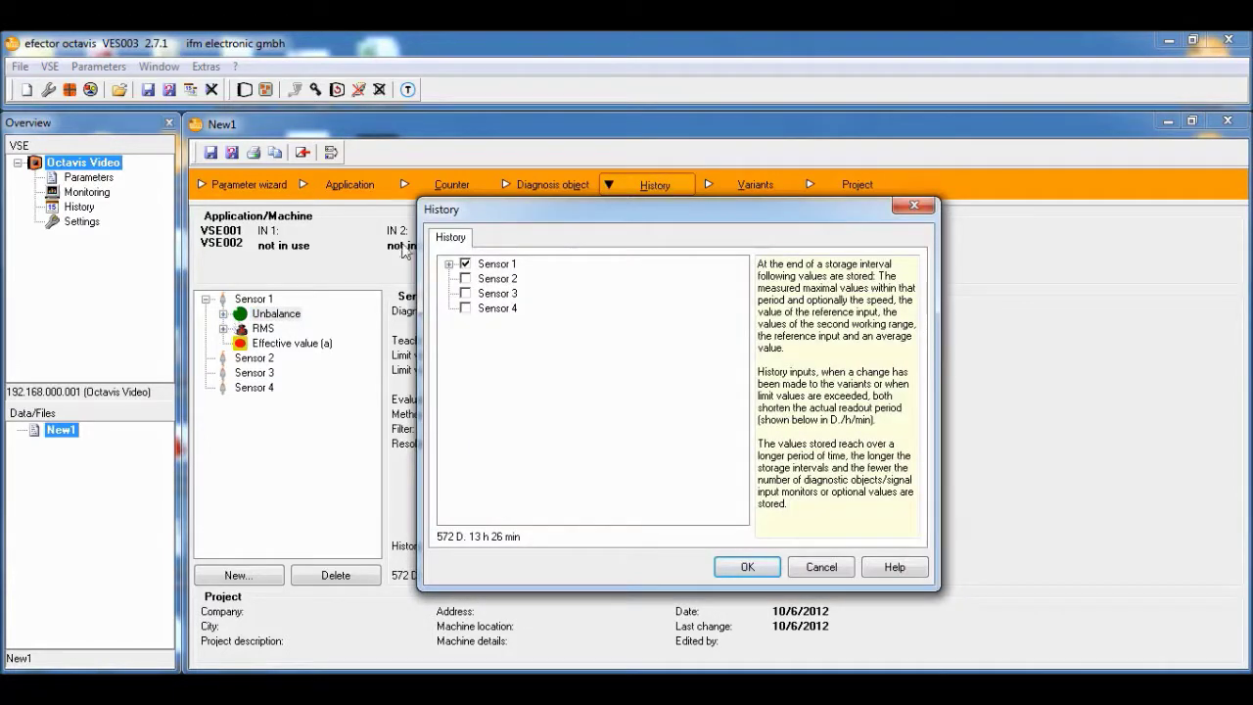
click(449, 265)
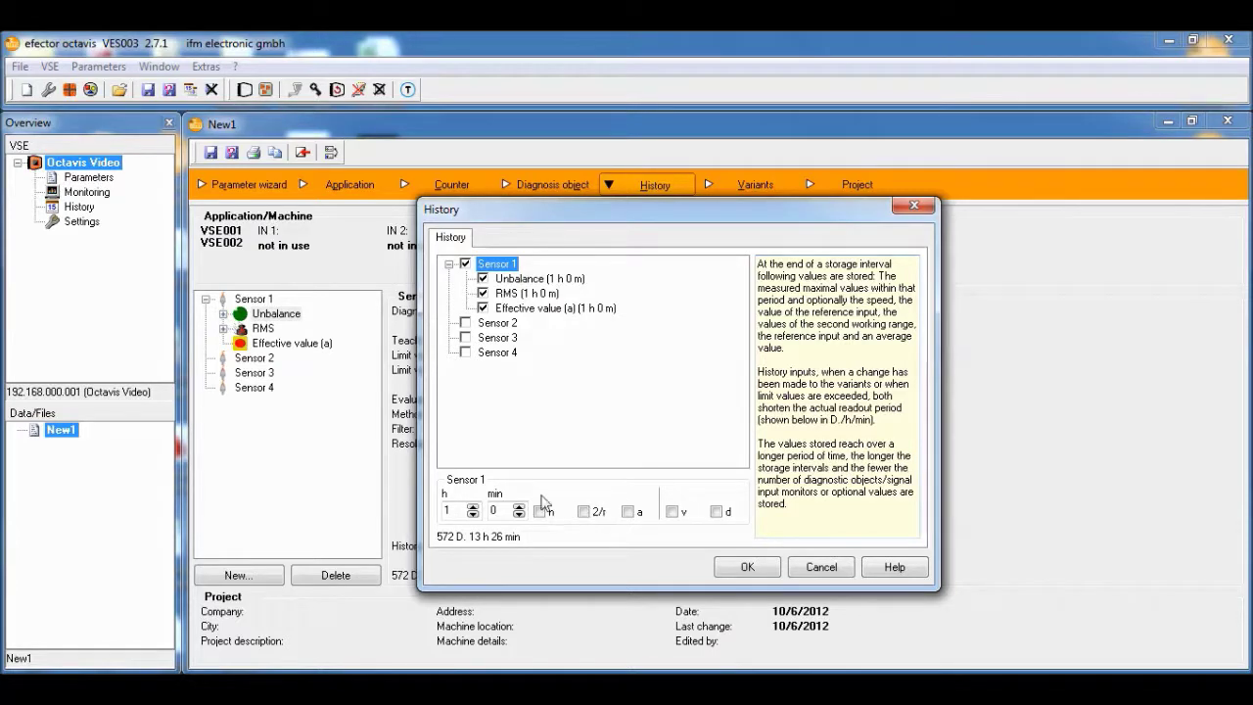
click(474, 515)
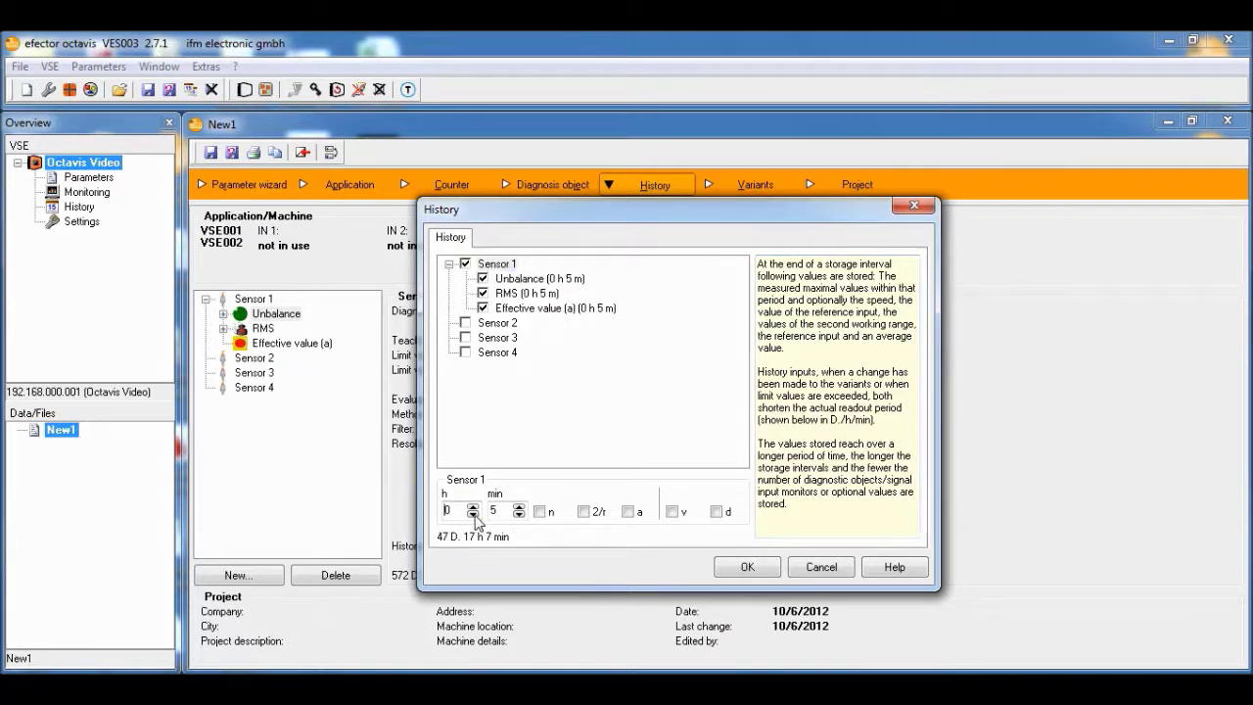
click(519, 516)
click(505, 513)
text(9)
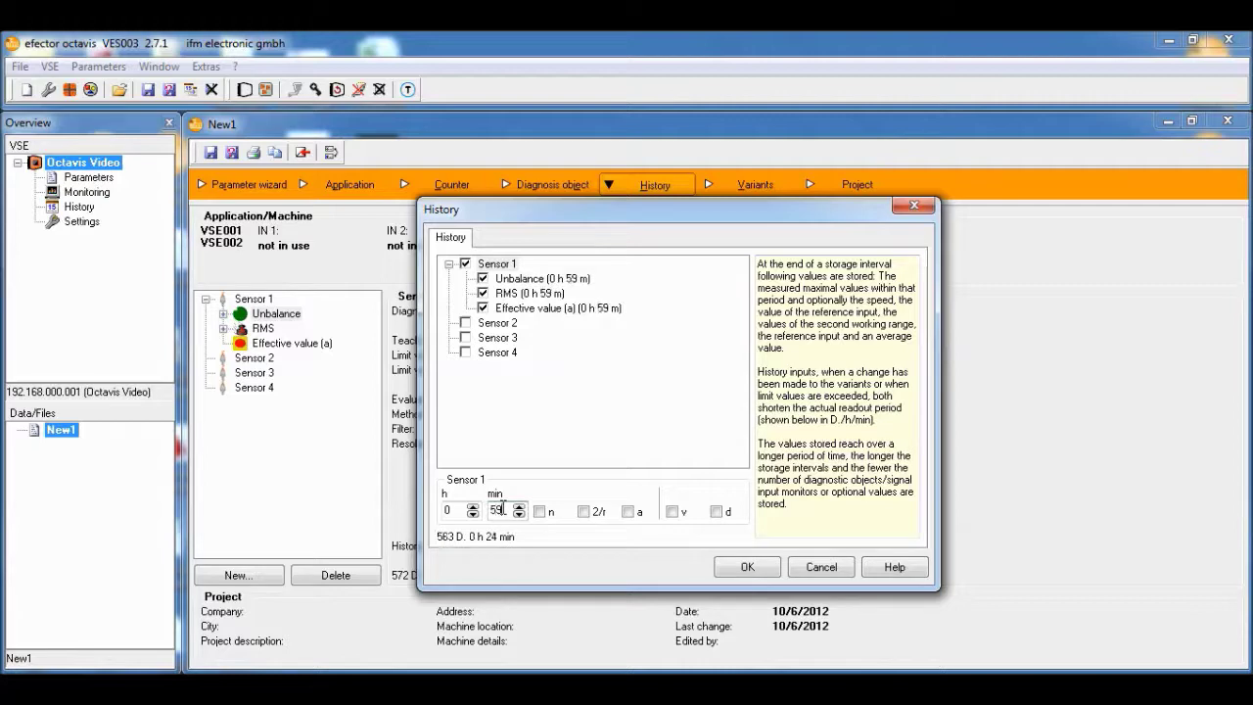
key(BackSpace)
key(BackSpace)
text(150)
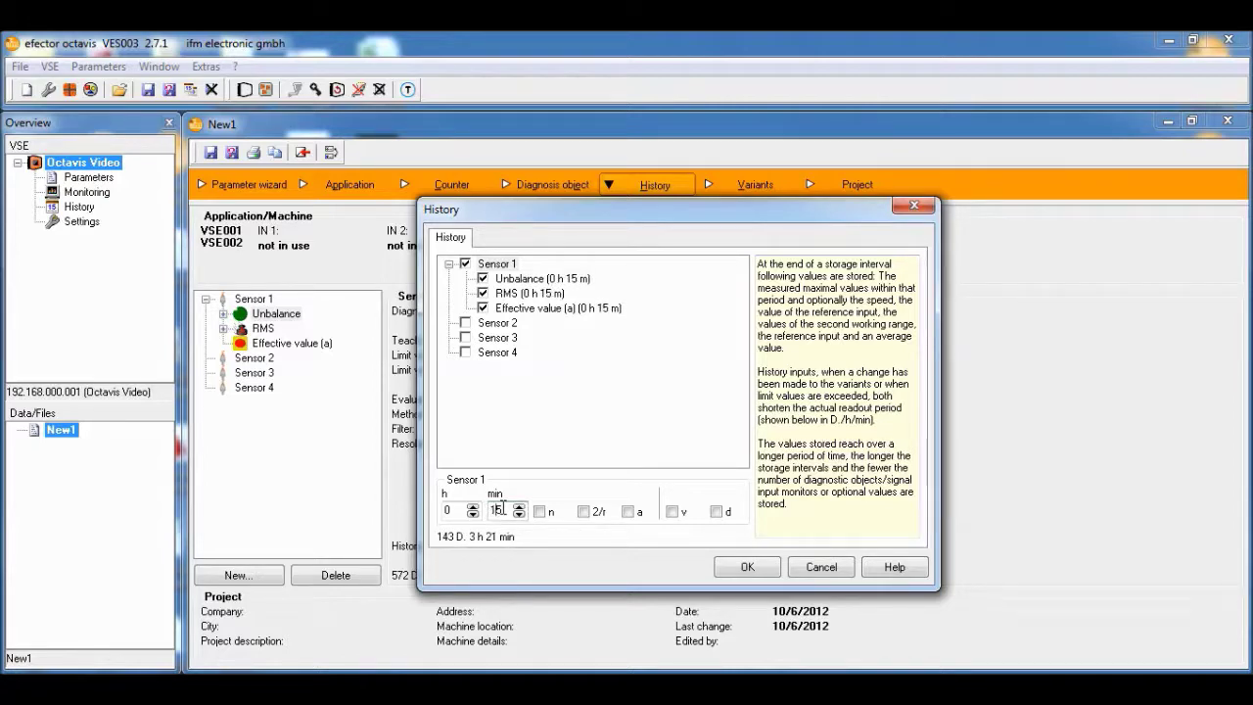
key(BackSpace)
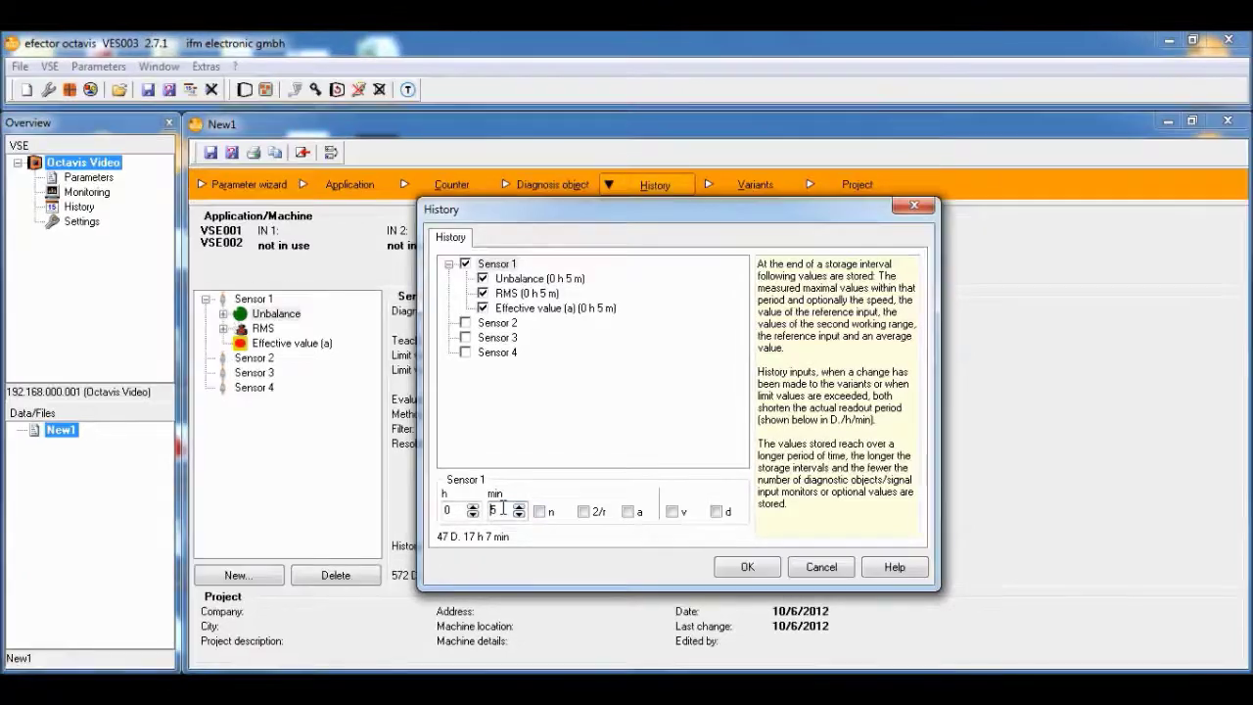
text(1)
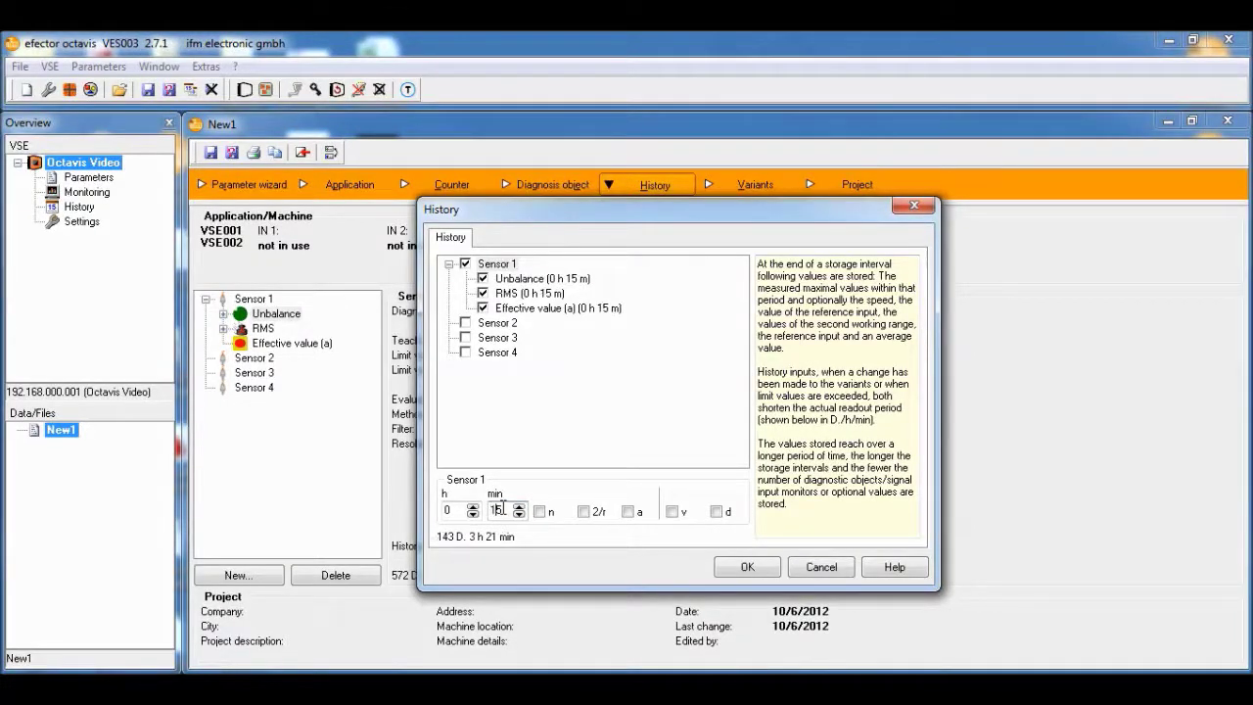
click(732, 571)
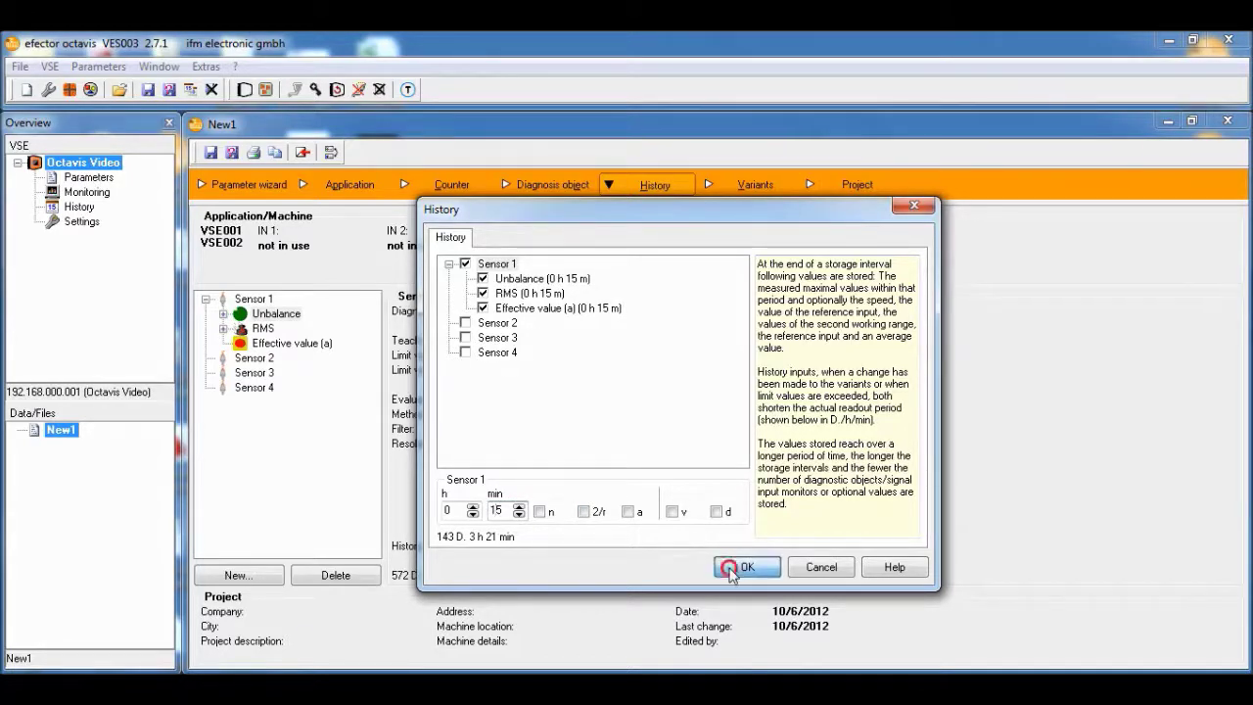